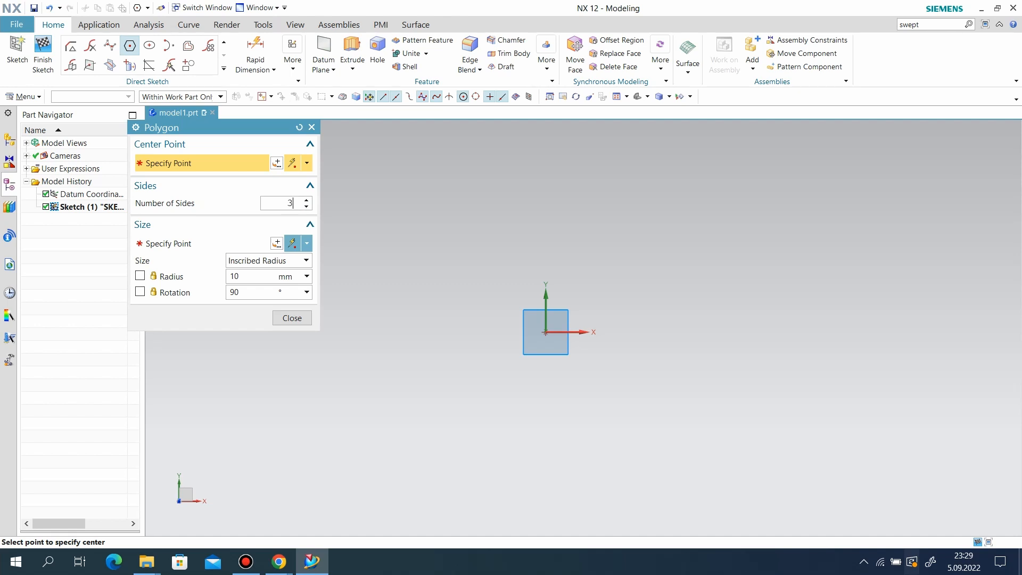
- Draw a 3-sided polygon centred on the sketch origin with an inscribed radius of 50 mm and a rotation of 270°
click(183, 246)
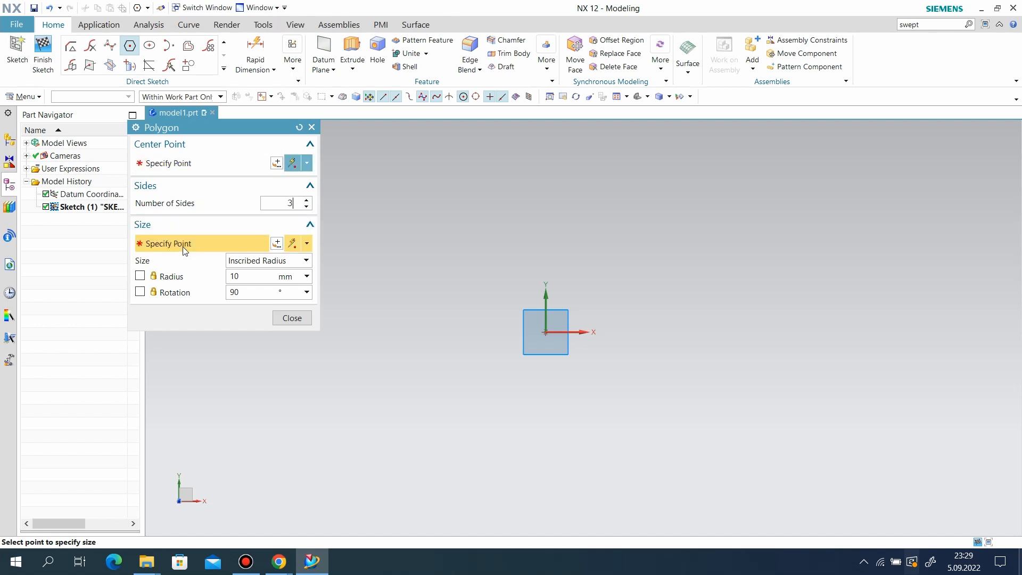
click(223, 168)
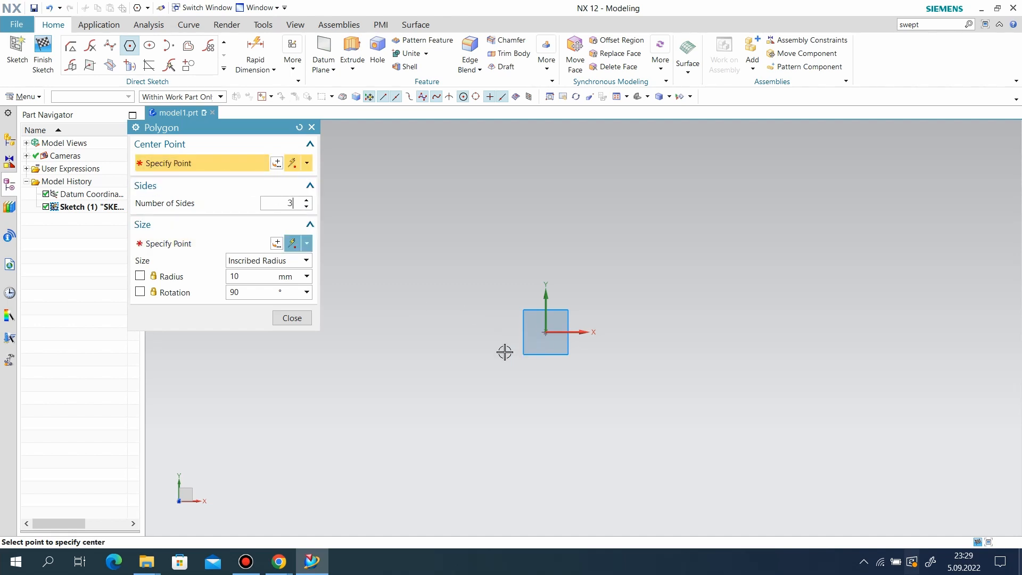
click(546, 333)
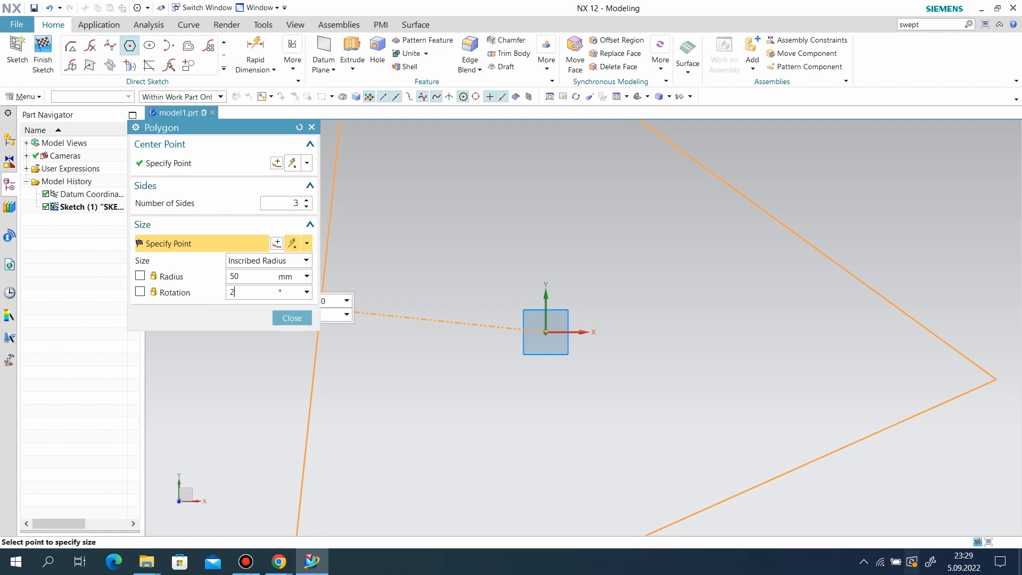
key(Return)
scroll(527, 318, down, 2)
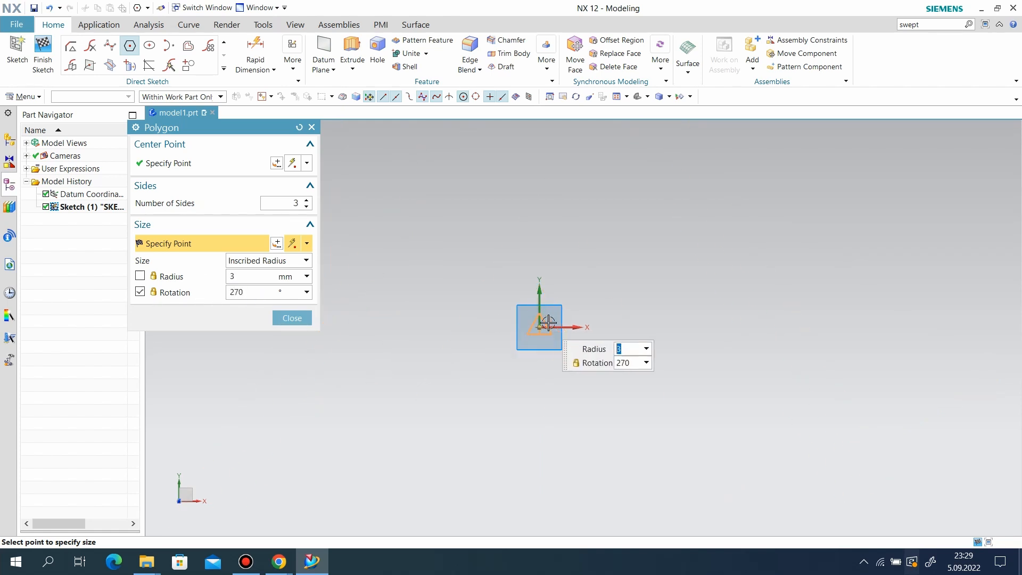
scroll(548, 322, up, 4)
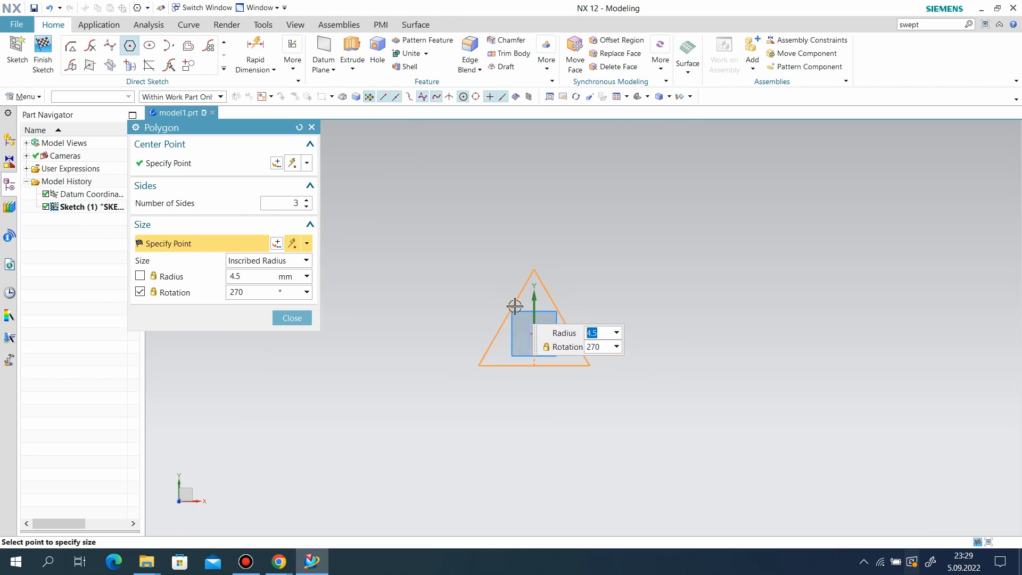
text(50)
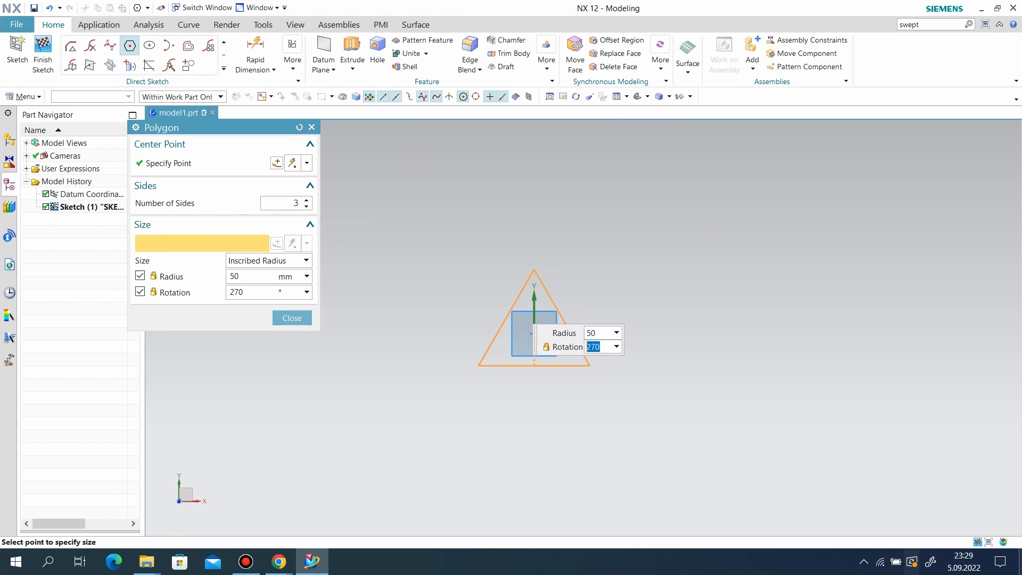
key(Return)
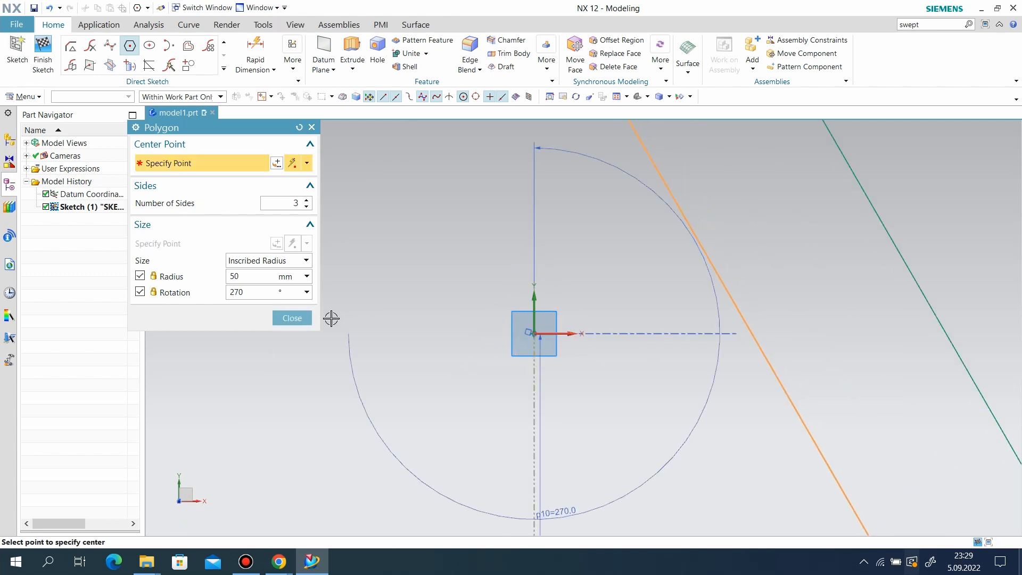
click(292, 318)
scroll(666, 310, down, 4)
scroll(623, 315, down, 4)
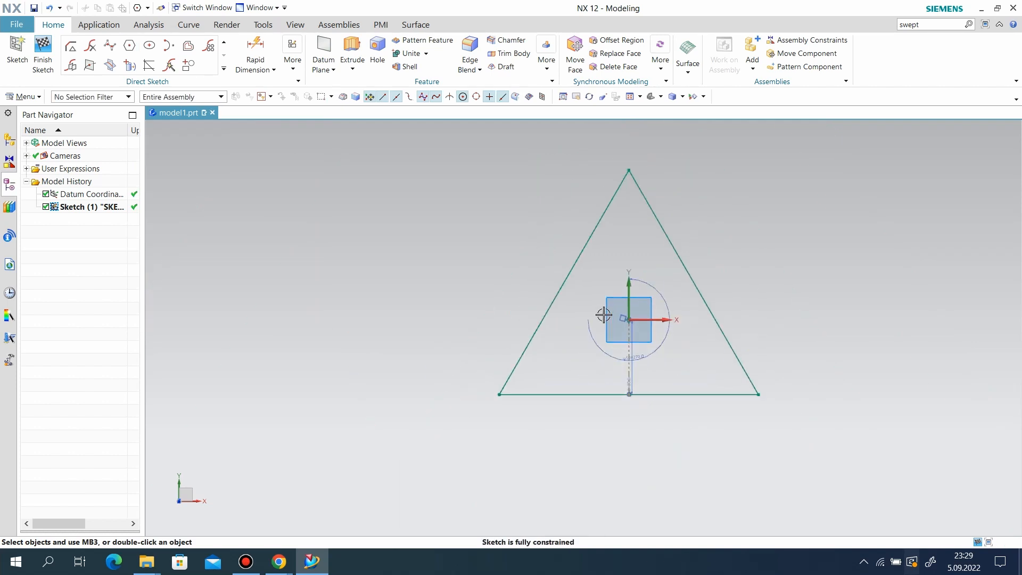
- Draw a second 3-sided polygon centred on the origin with an inscribed radius of 10 mm and a rotation of 90°
scroll(672, 272, up, 2)
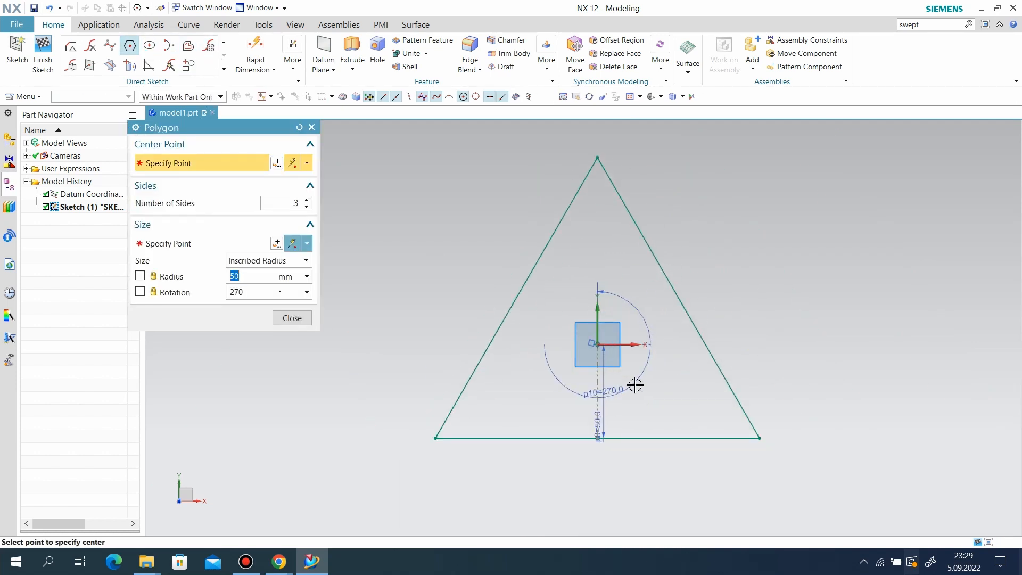
click(597, 345)
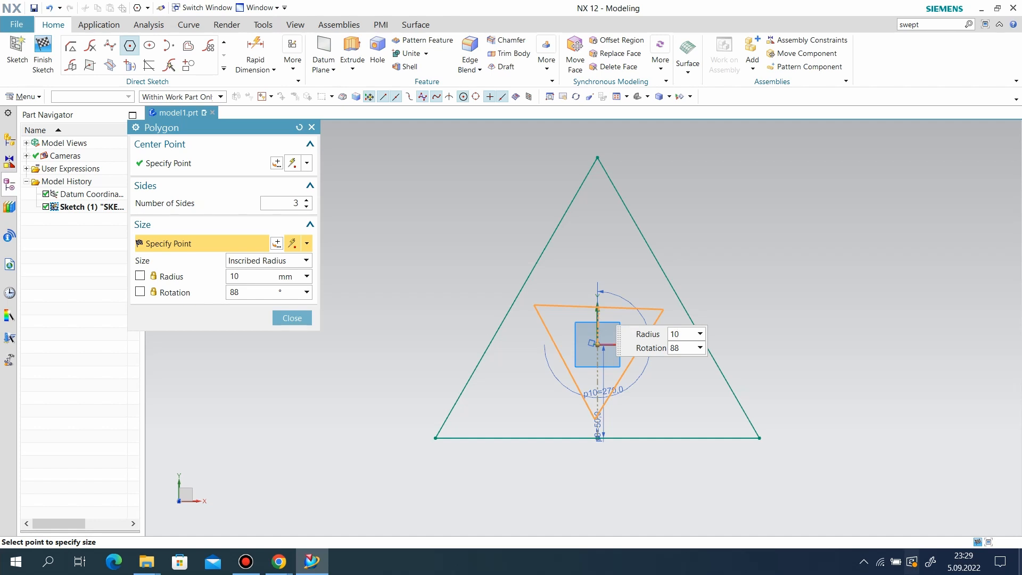
key(Down)
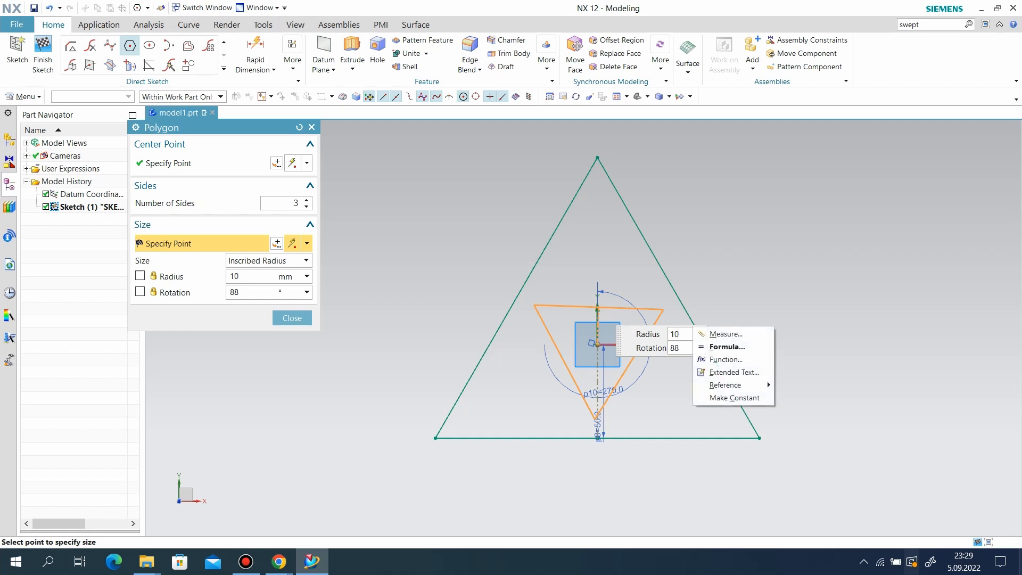
key(Down)
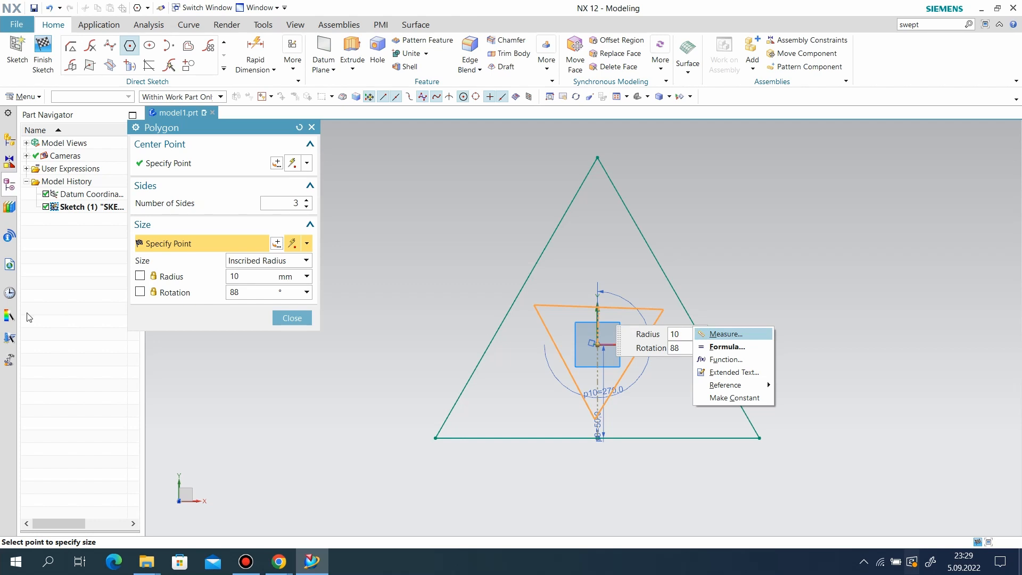
click(251, 296)
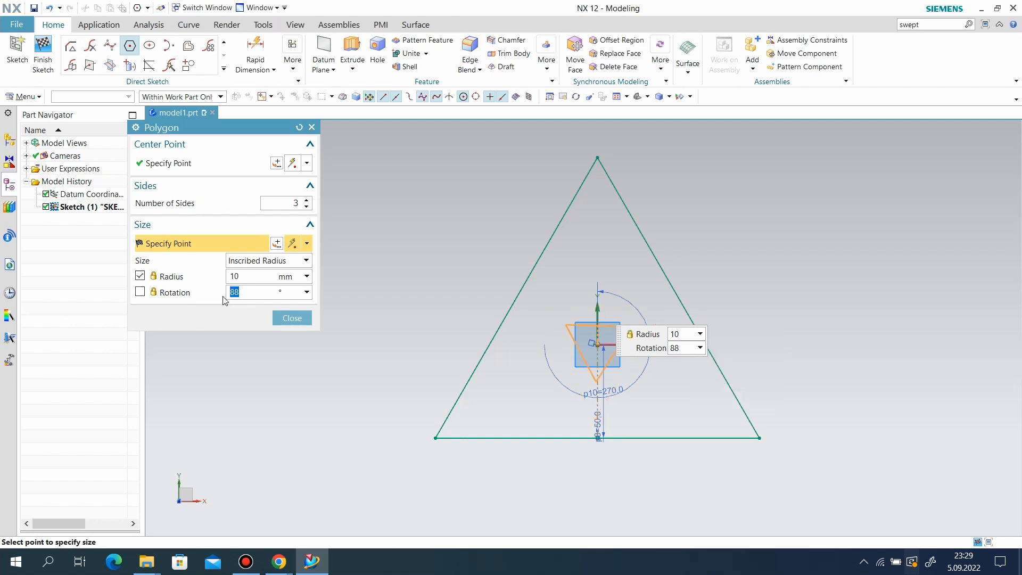
text(90)
key(Return)
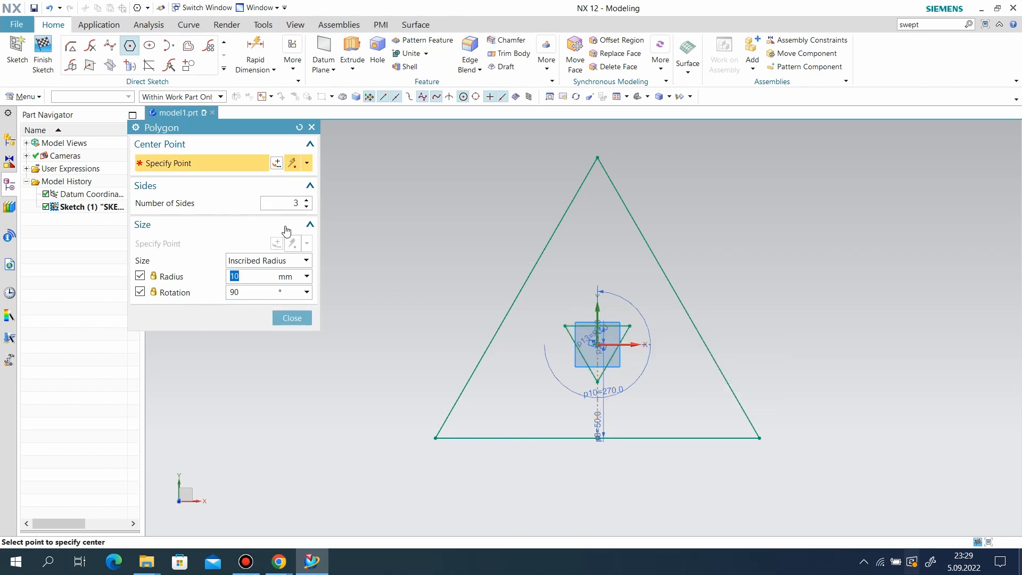
click(292, 318)
- Convert all three sides of the small inner triangle to reference lines
scroll(637, 360, up, 1)
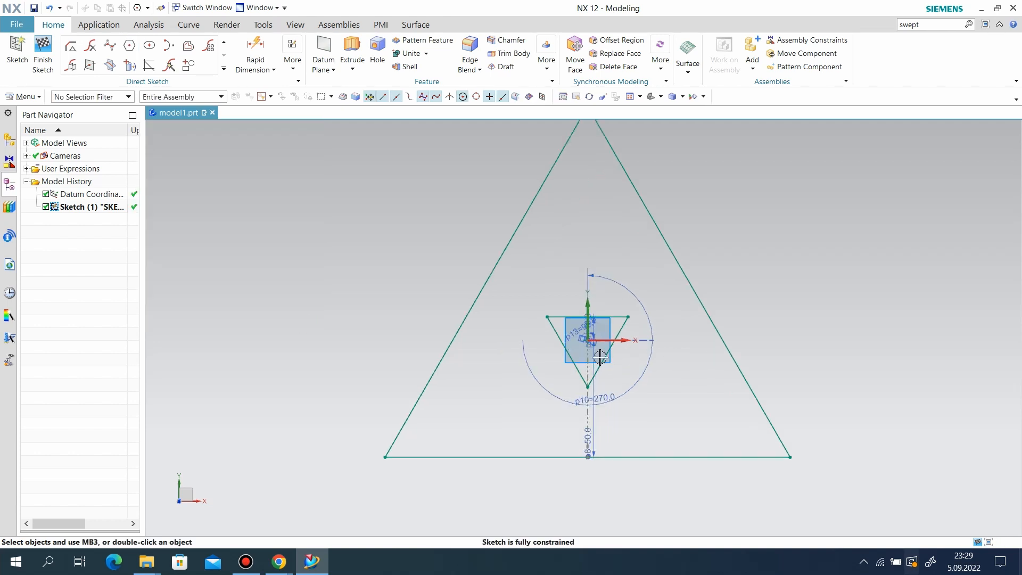
right_click(611, 316)
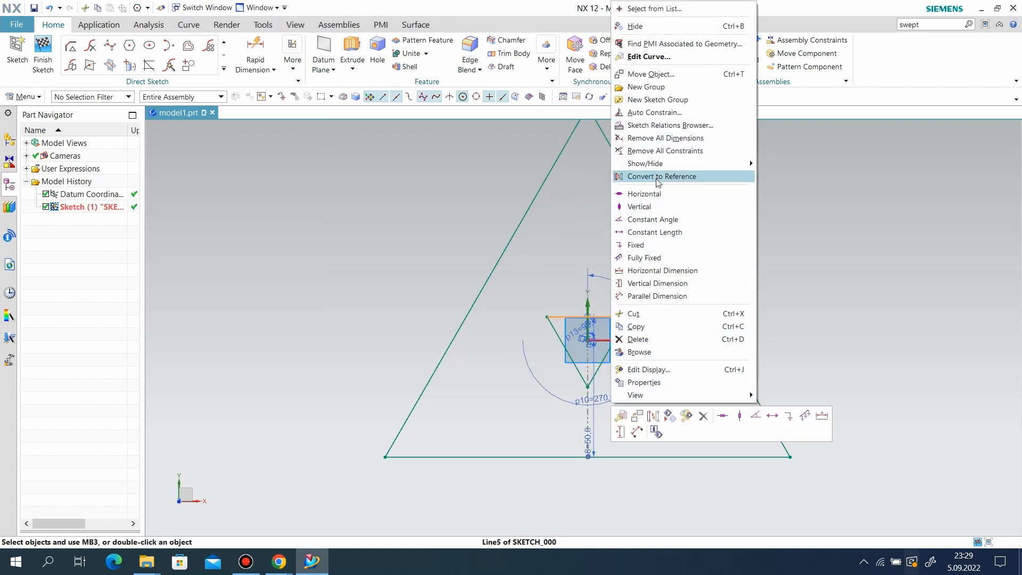
click(638, 178)
right_click(610, 347)
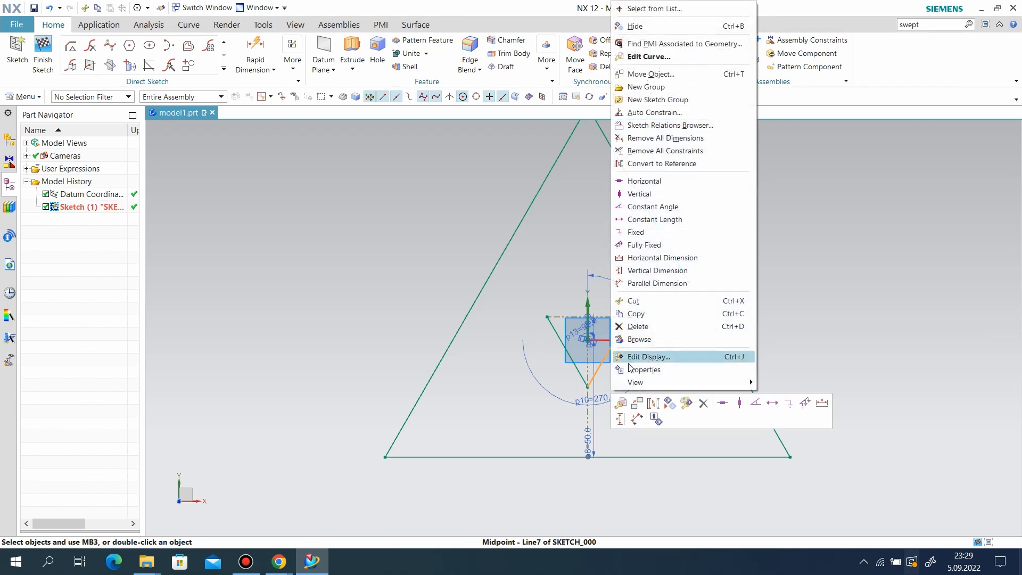
click(670, 167)
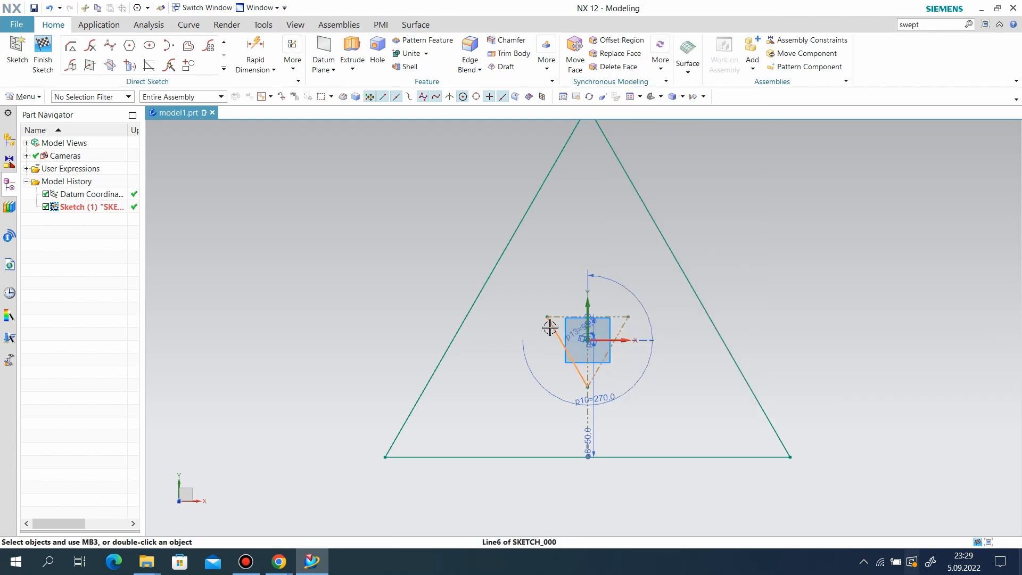
right_click(554, 330)
click(628, 162)
- Convert all three sides of the large outer triangle to reference lines
right_click(506, 265)
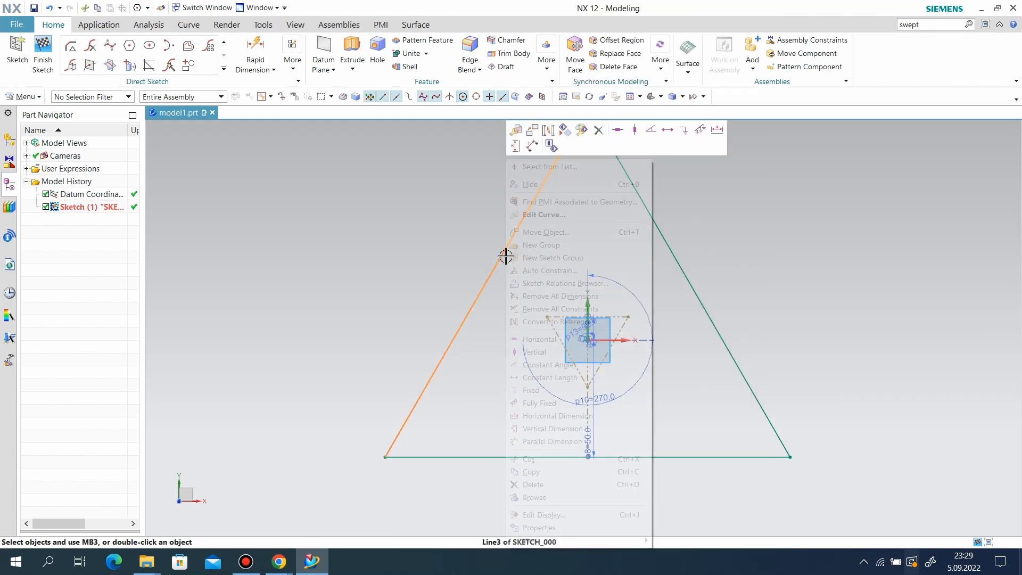
click(591, 322)
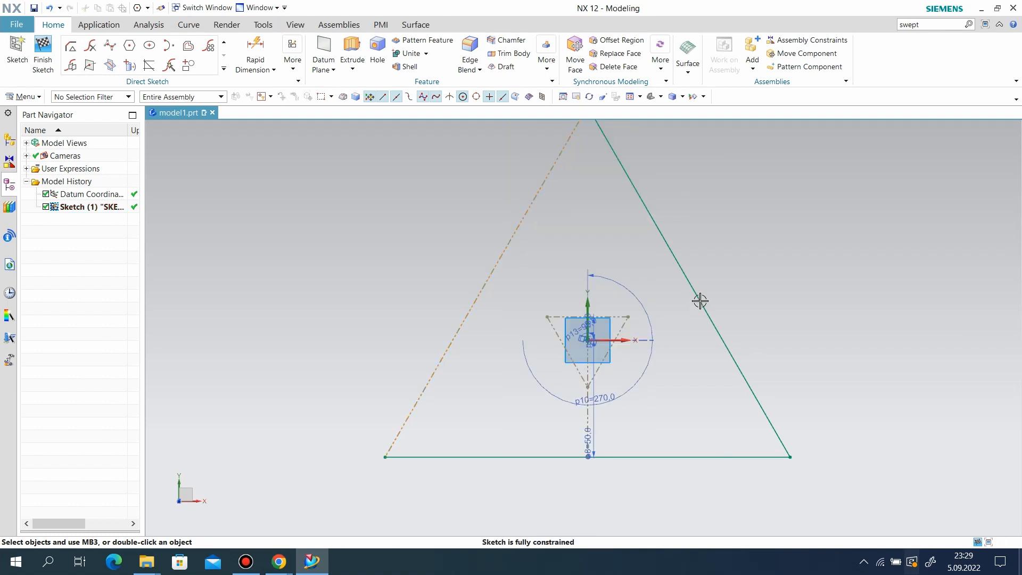
right_click(700, 301)
click(769, 164)
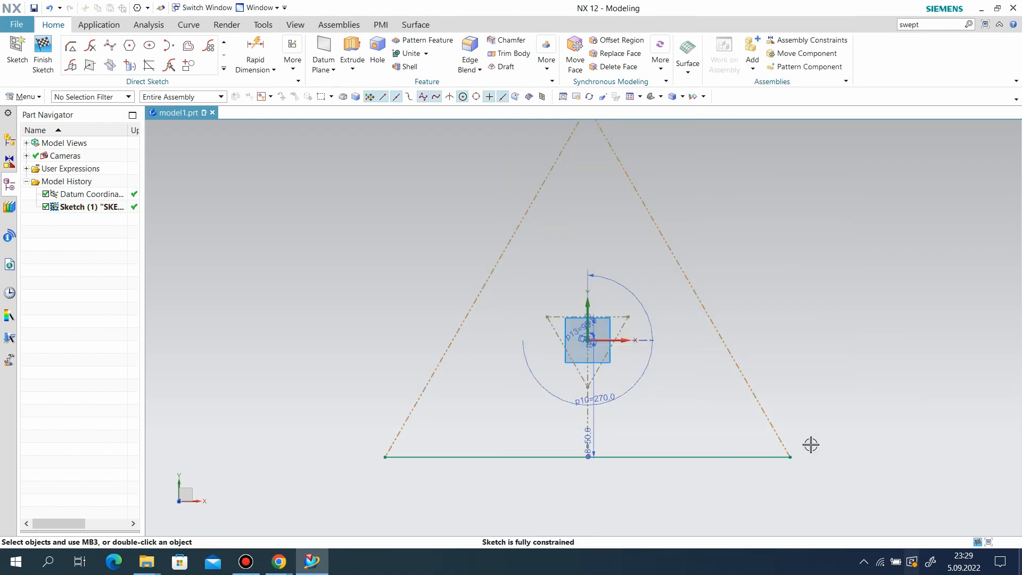
right_click(766, 457)
click(819, 234)
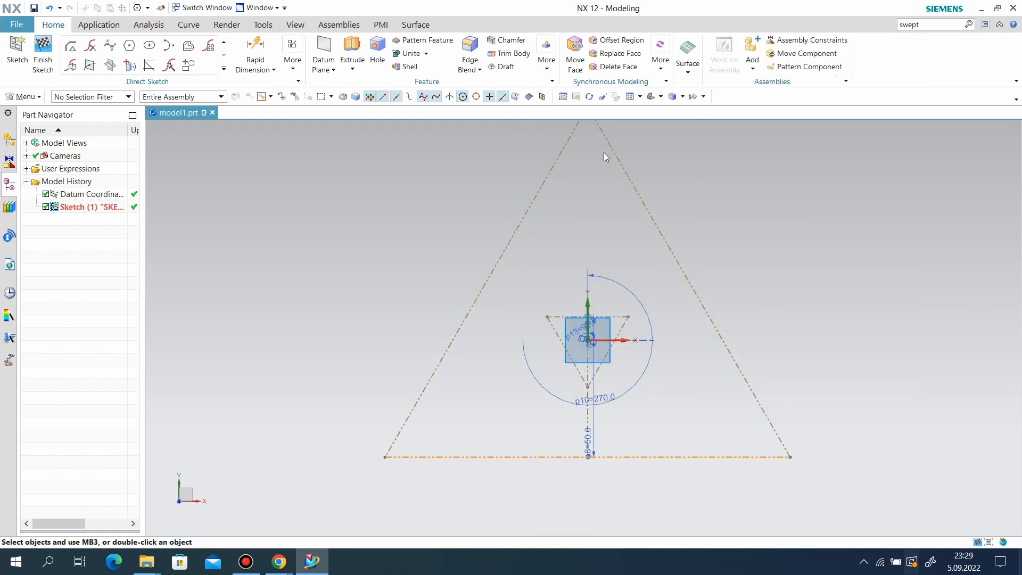
- Draw two lines joining the outer triangle's apex to the two upper vertices of the inner triangle
click(223, 68)
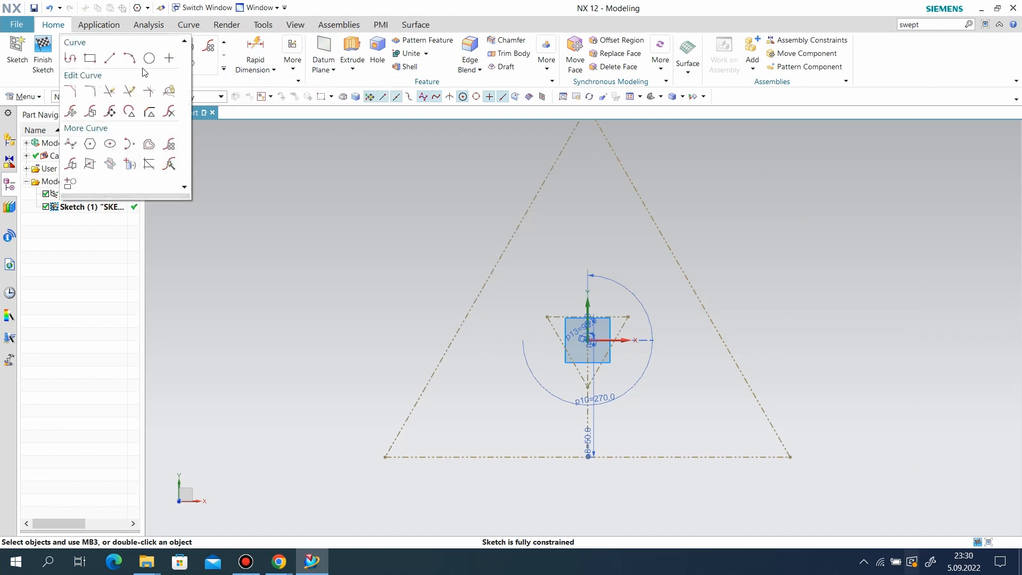
click(110, 59)
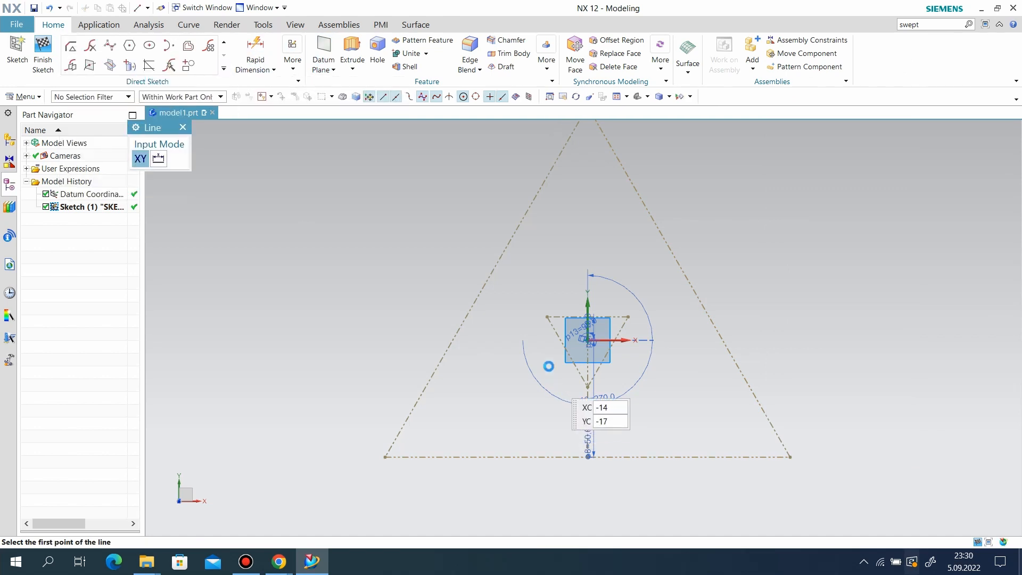
click(547, 318)
scroll(527, 391, down, 2)
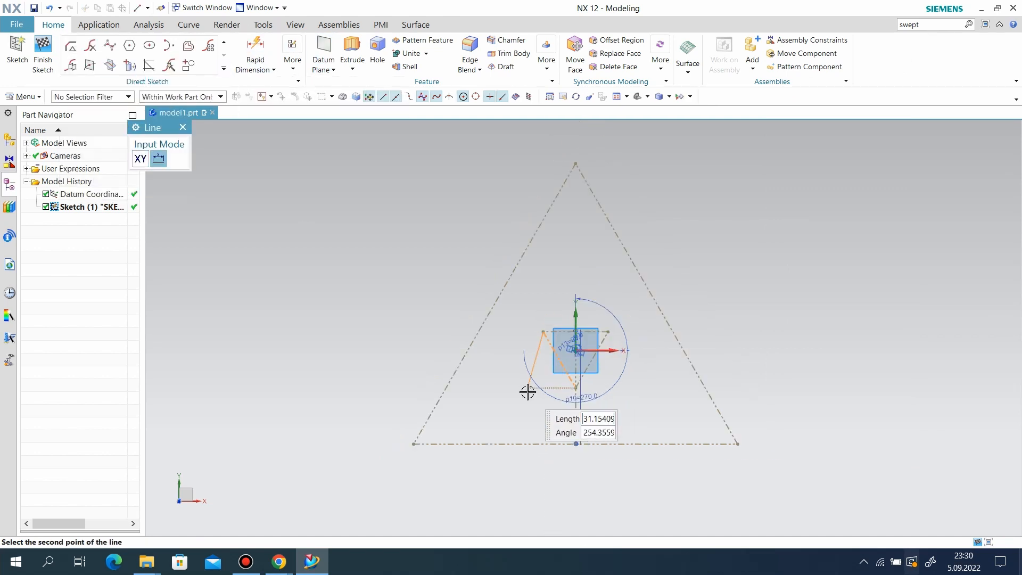
click(576, 162)
click(576, 162)
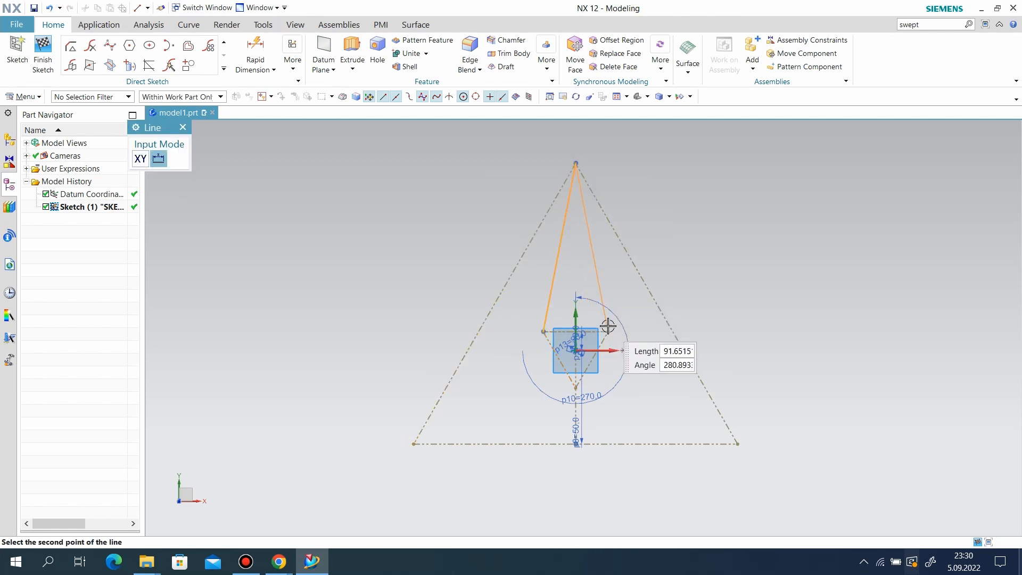
click(609, 332)
- Draw four more lines alternating between inner vertices and the outer triangle's two lower corners to close the three-pointed star, and finish the sketch
click(609, 331)
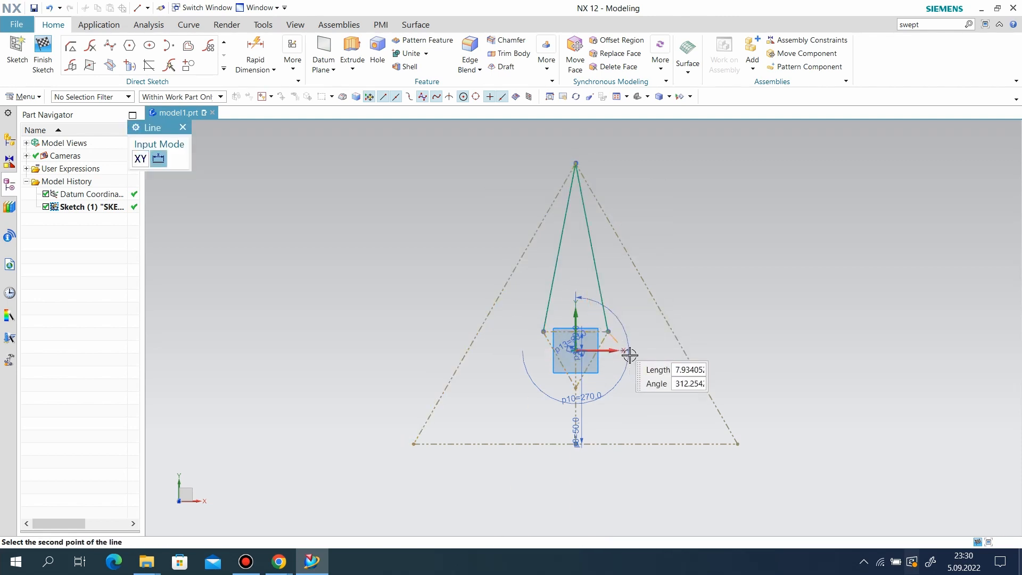
click(737, 444)
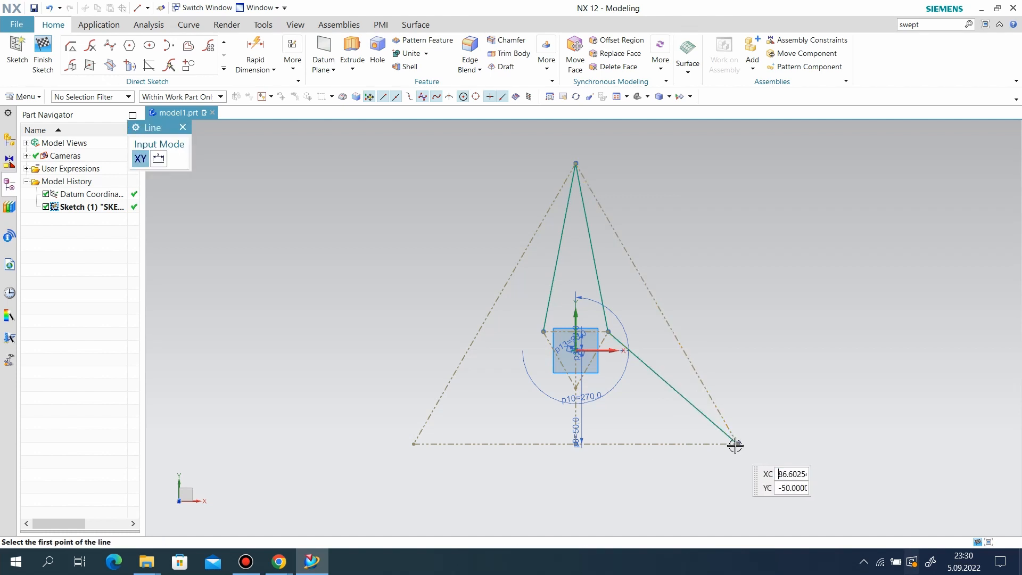
click(739, 443)
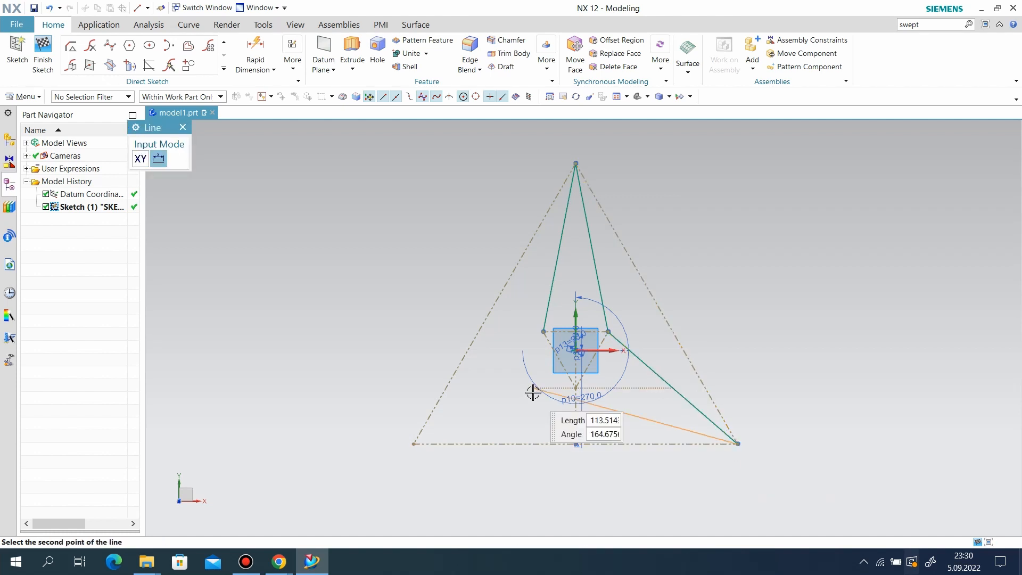
click(574, 388)
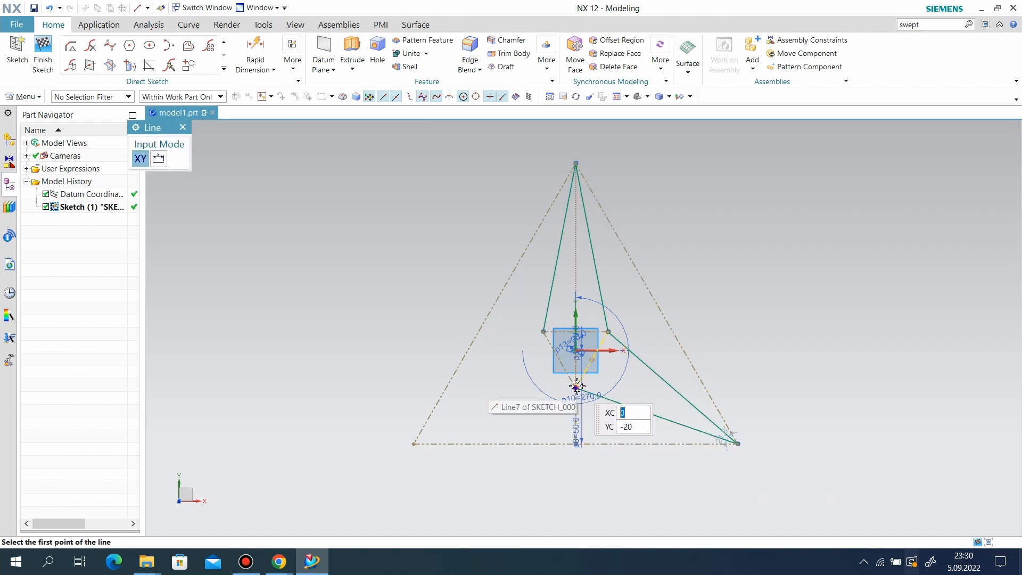
click(575, 387)
click(413, 443)
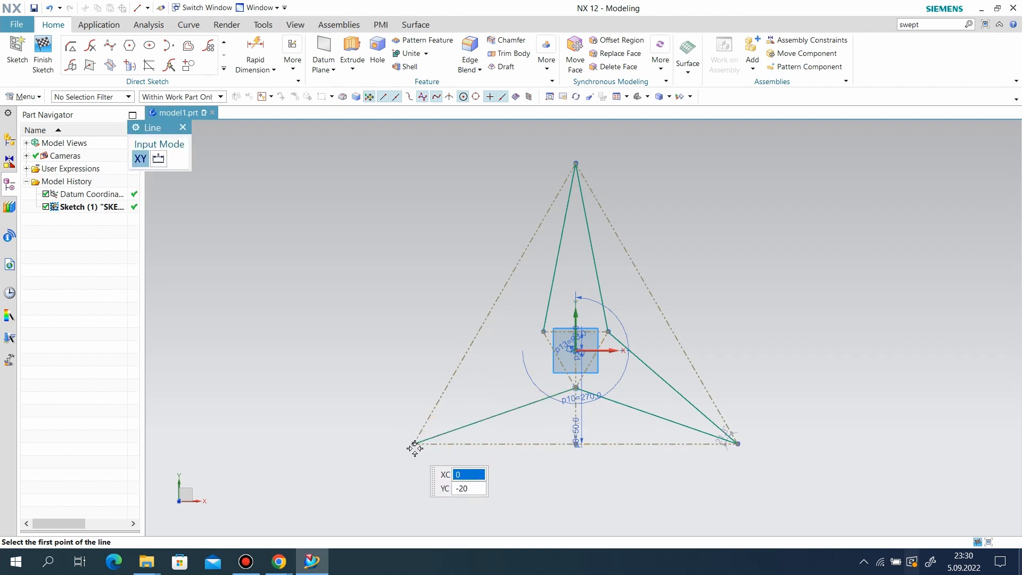
click(414, 443)
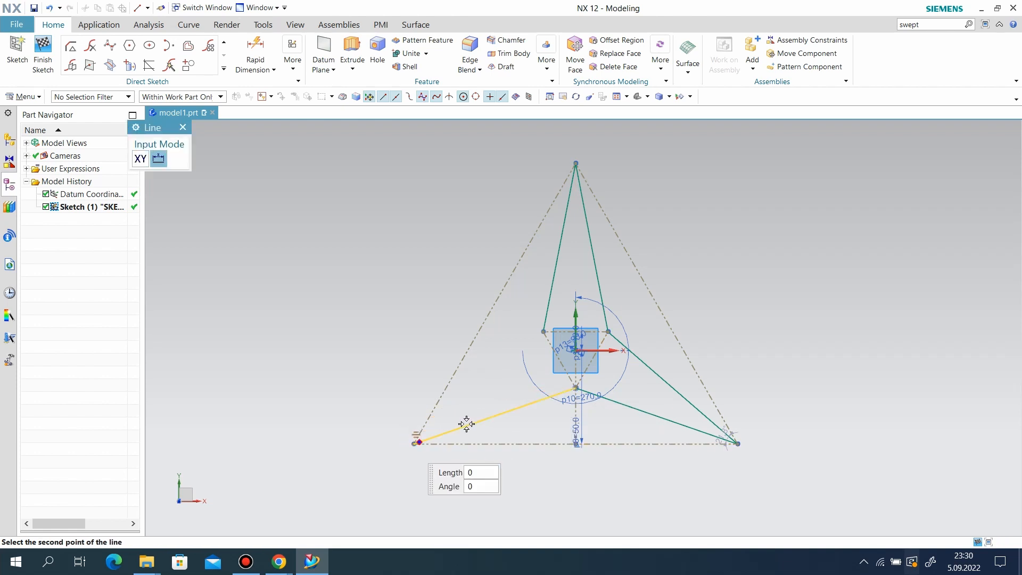
click(543, 332)
click(43, 52)
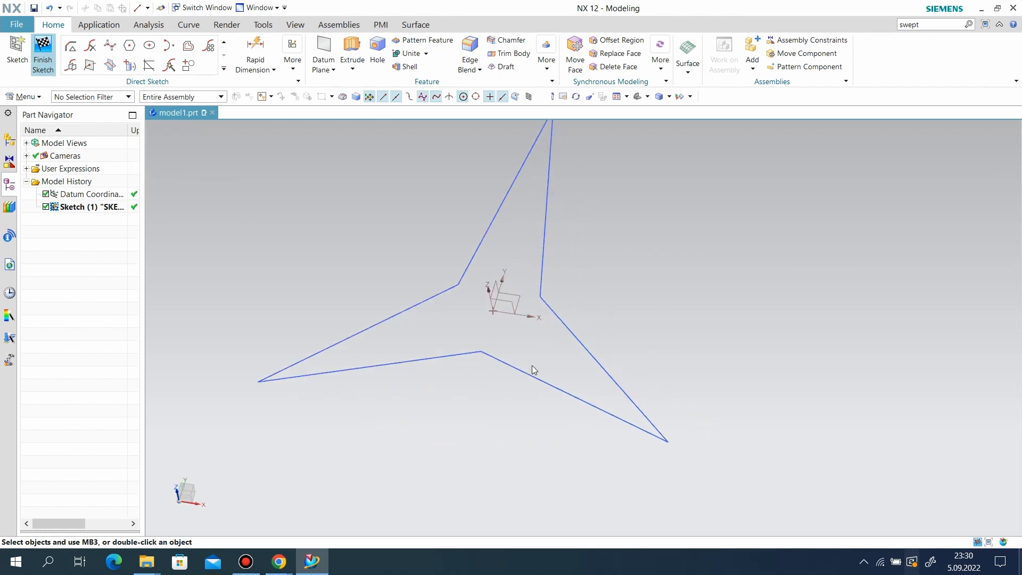
- Start a sketch on the XZ plane and place a point about 28.4 mm above the origin
mouse_move(555, 417)
middle_down()
mouse_move(547, 342)
mouse_move(566, 388)
mouse_move(612, 404)
middle_up()
click(21, 58)
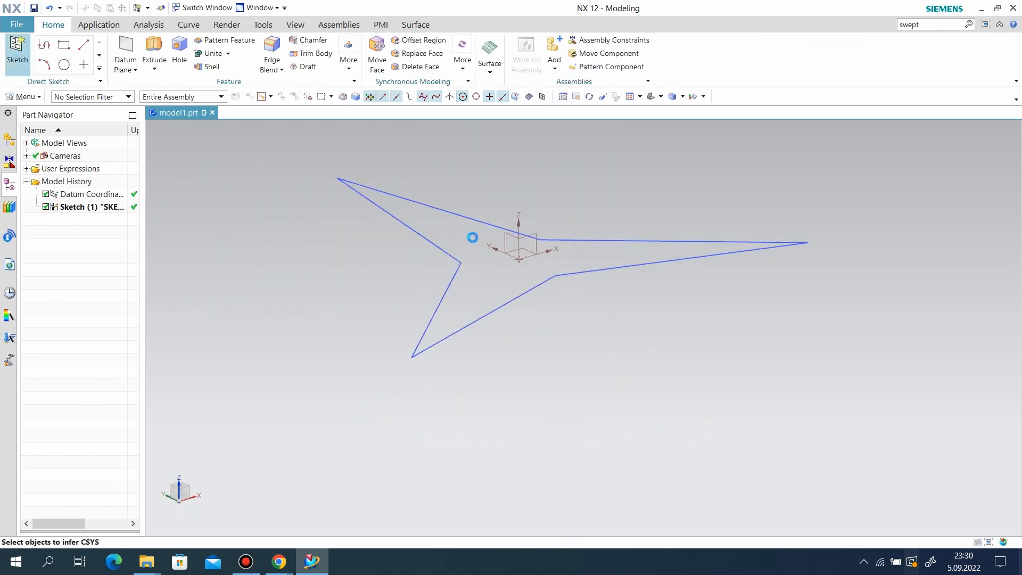
click(513, 260)
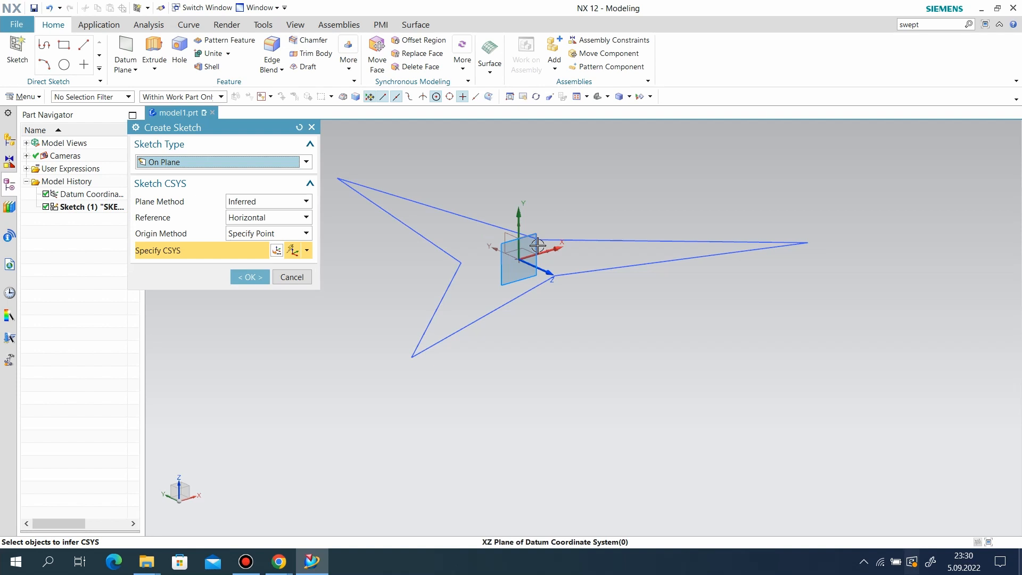
click(250, 276)
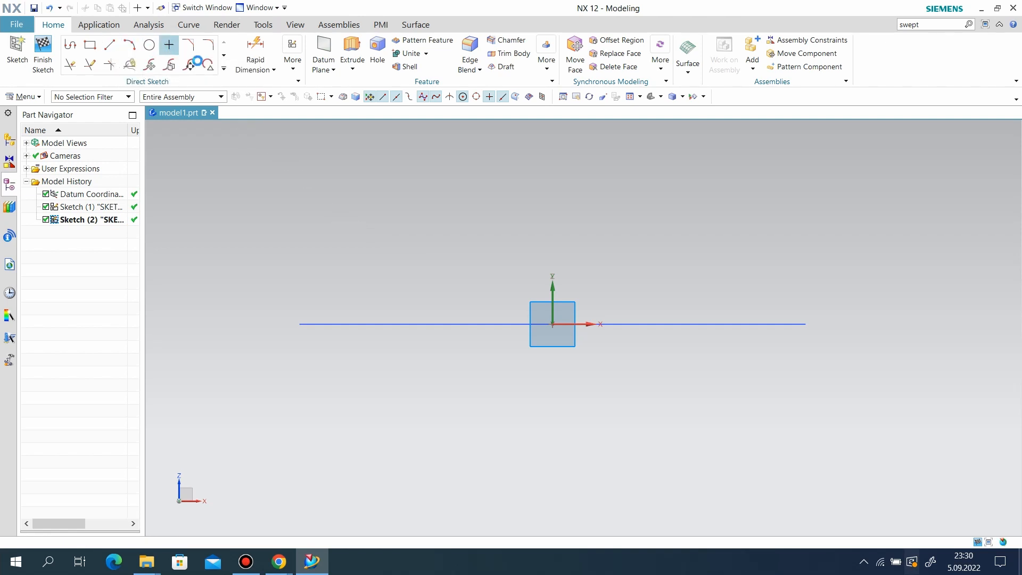
click(168, 44)
click(550, 241)
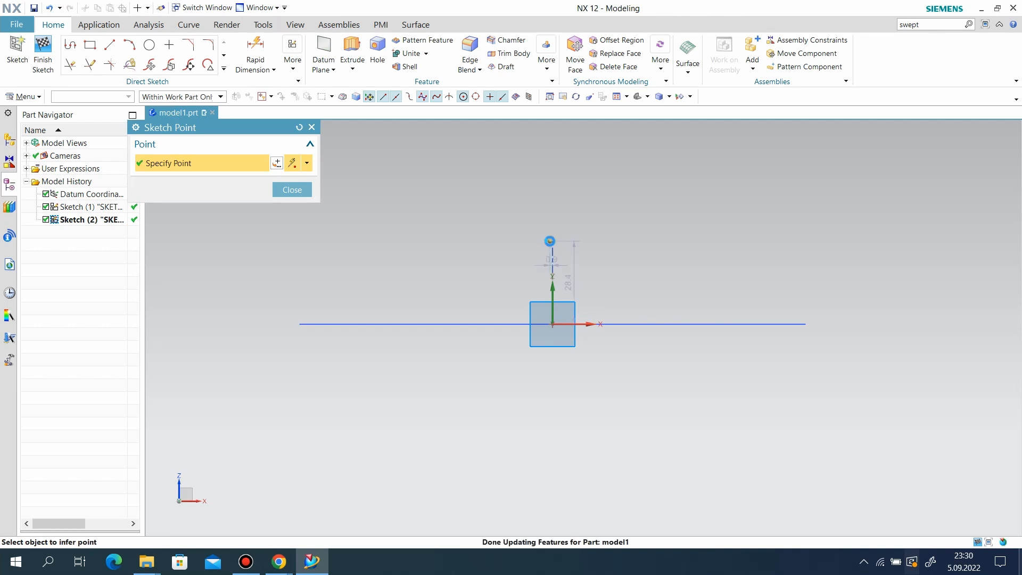
click(290, 189)
- Constrain the point to be vertically aligned with the sketch origin
click(293, 59)
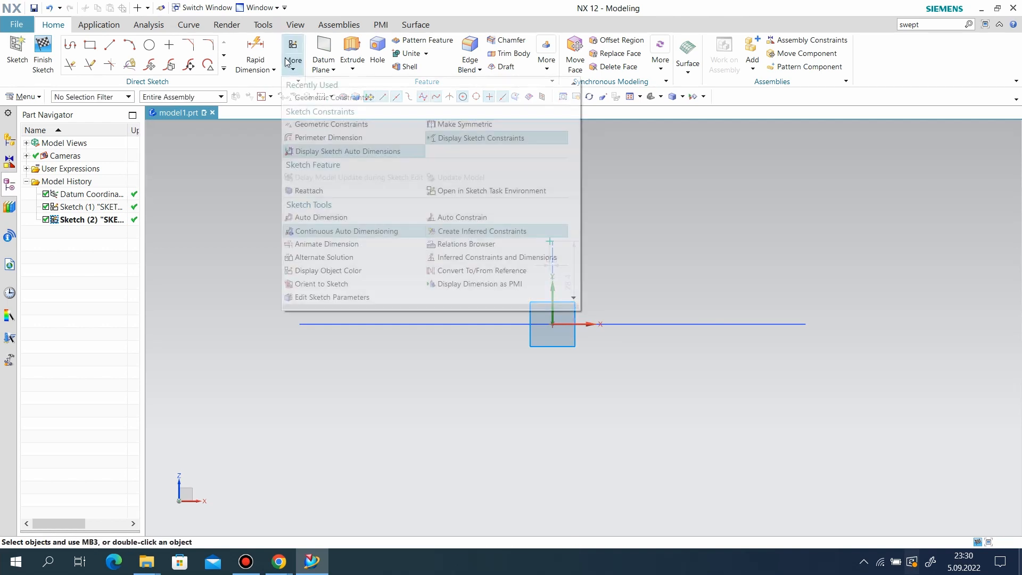
click(335, 100)
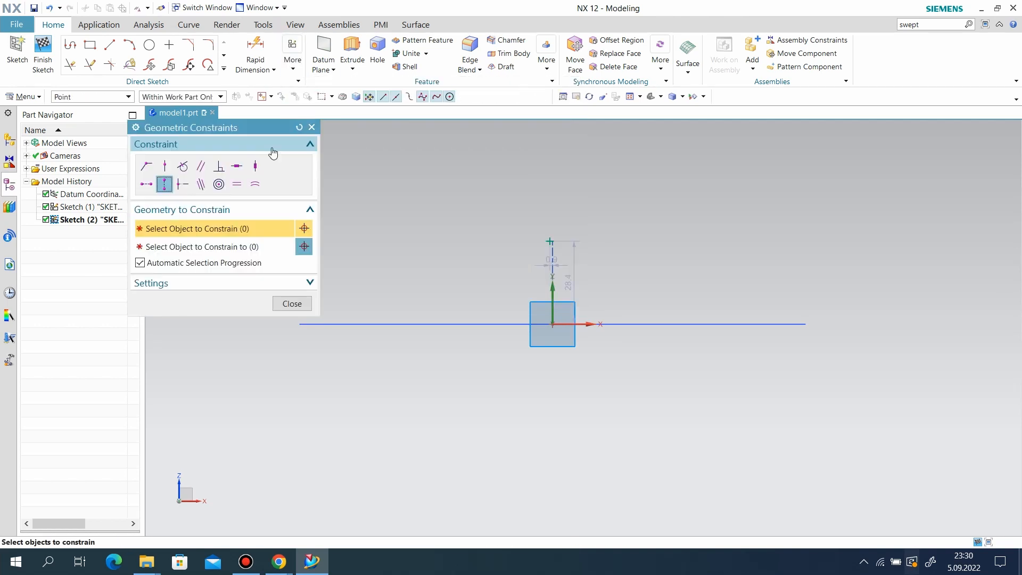
click(549, 240)
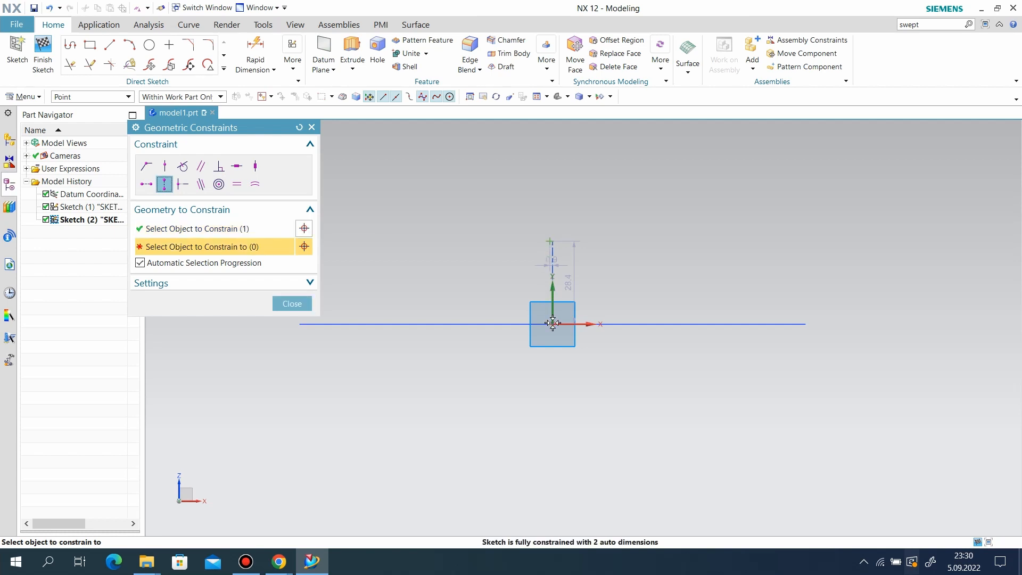
click(552, 323)
click(282, 303)
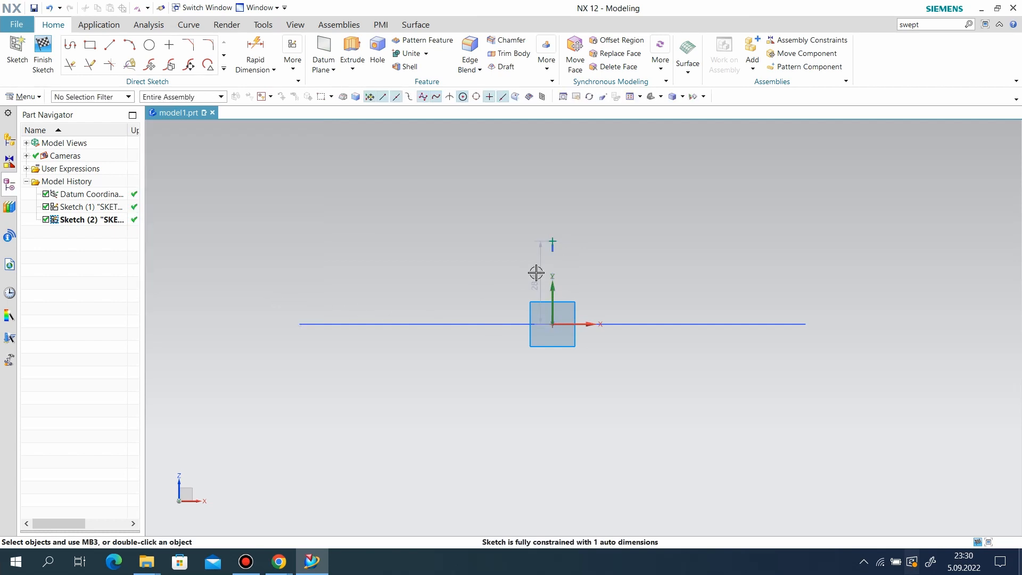
- Set the point's height above the origin to 12 mm and finish the sketch
double_click(537, 276)
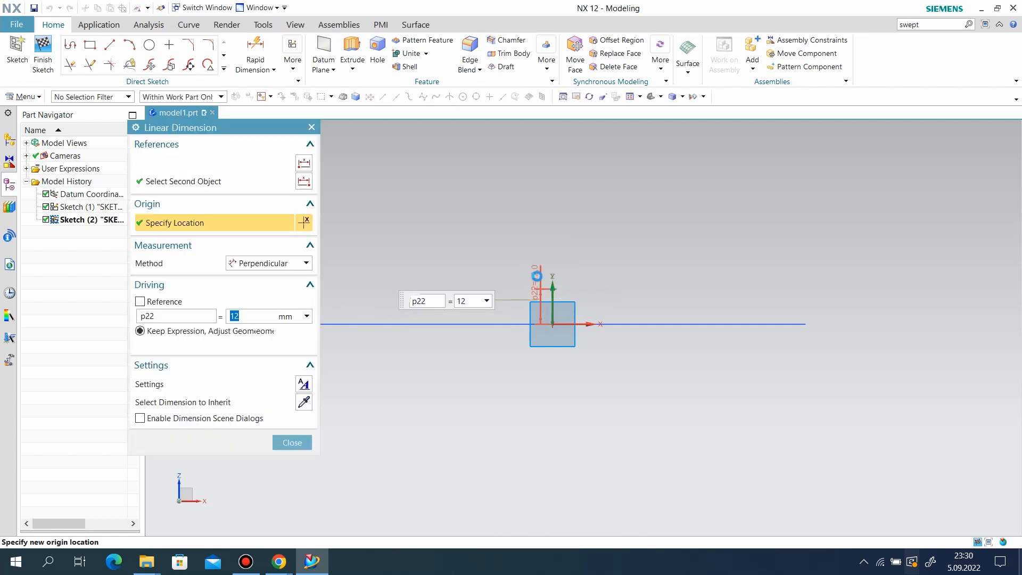
click(292, 442)
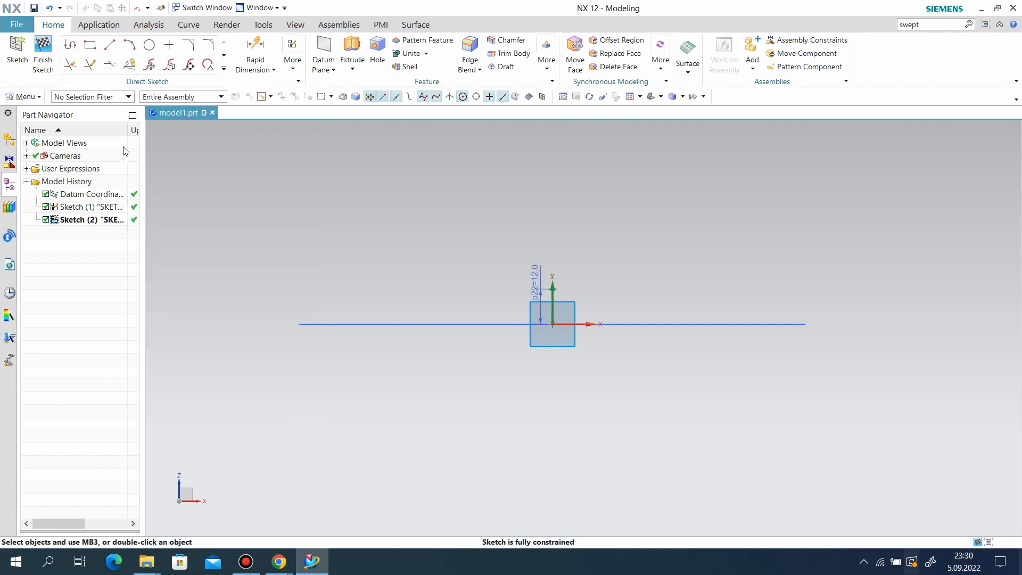
click(44, 53)
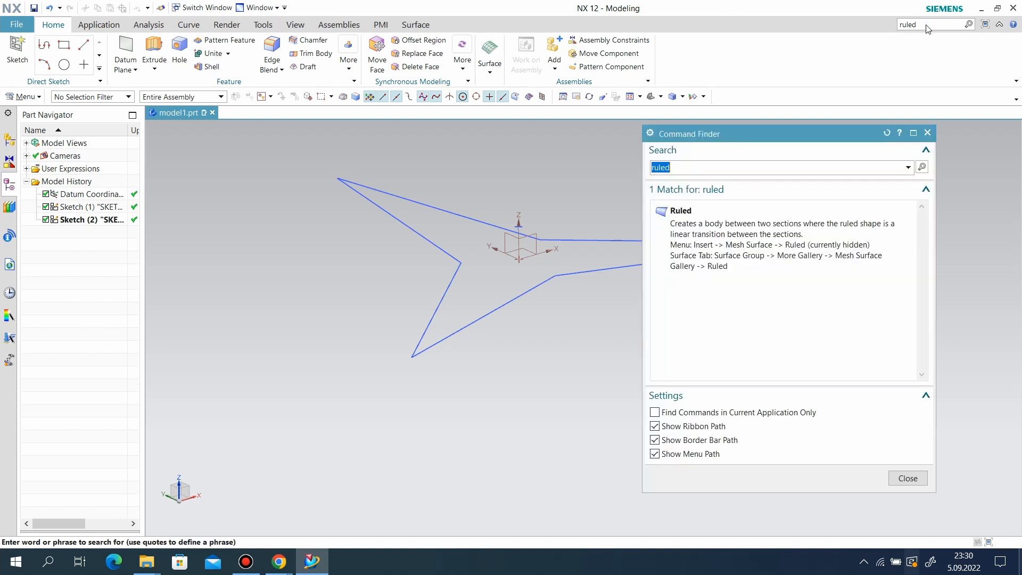
- Create a Ruled body from the raised sketch point to the six curves of the star outline
mouse_move(911, 223)
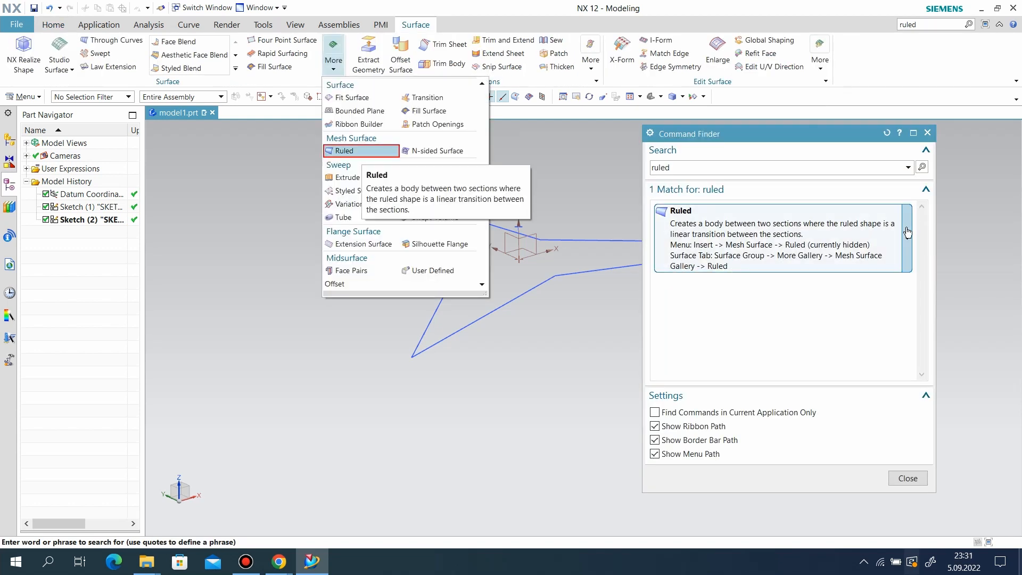
click(804, 242)
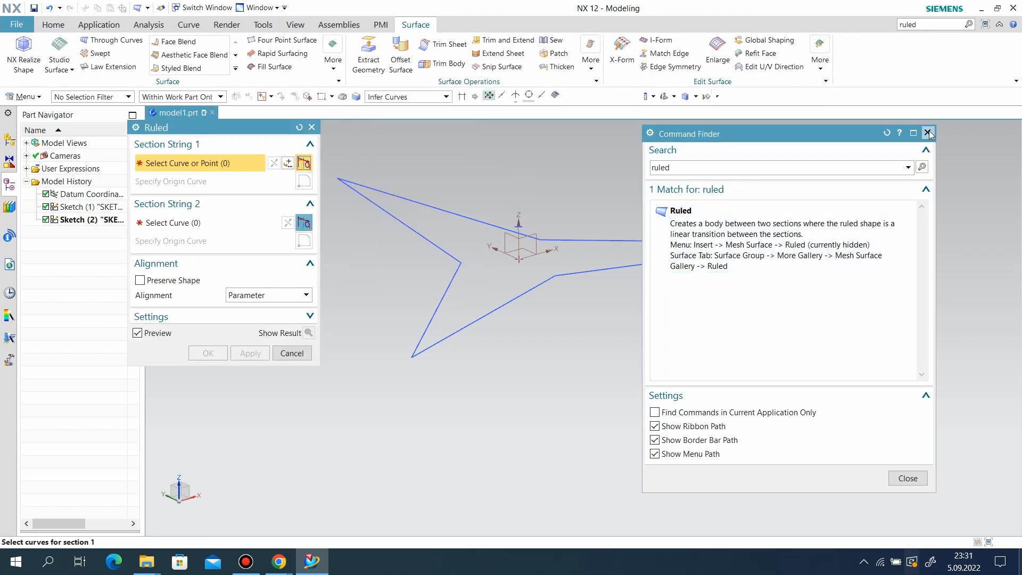
click(927, 132)
click(519, 226)
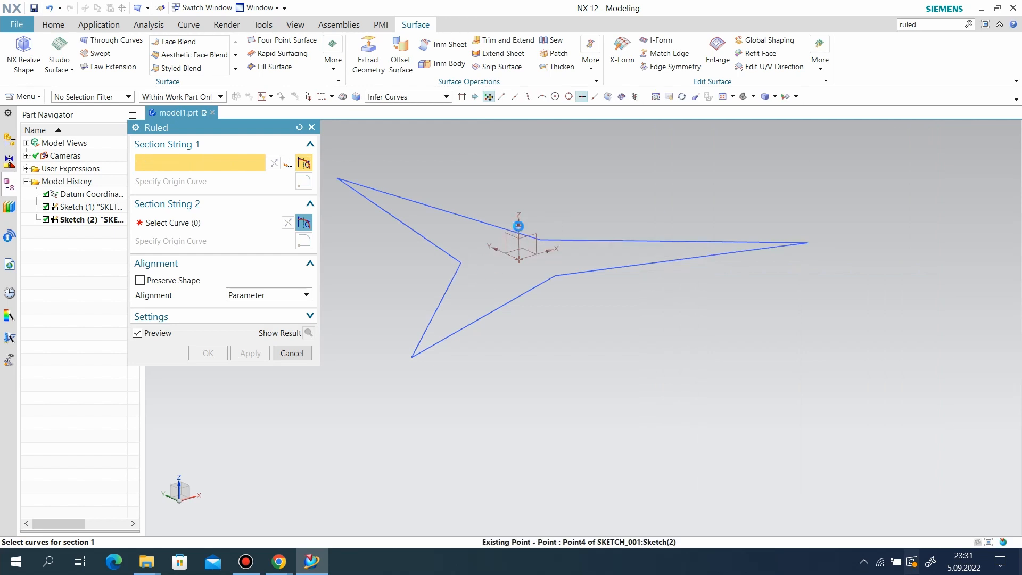
click(250, 224)
click(462, 265)
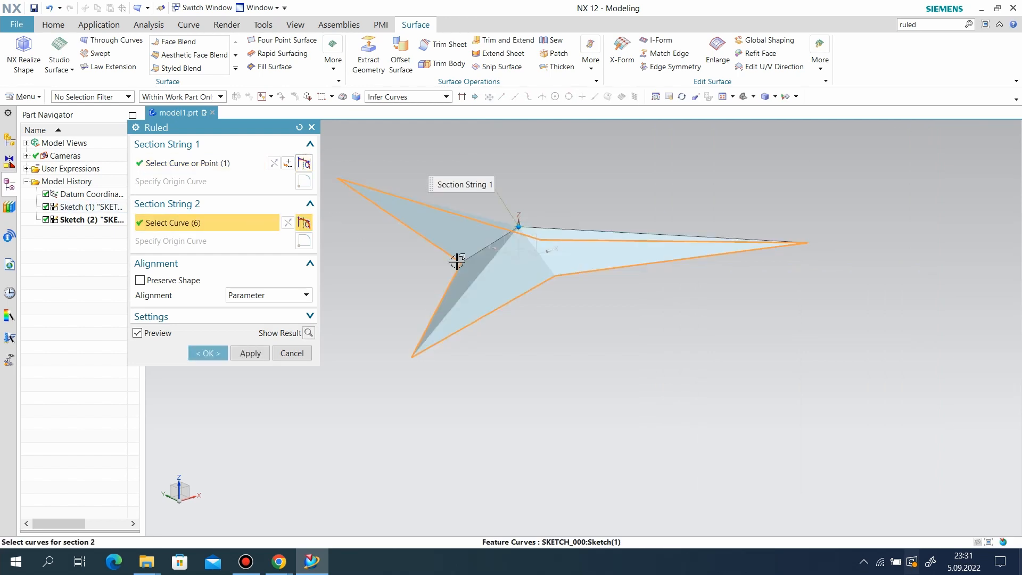
click(208, 352)
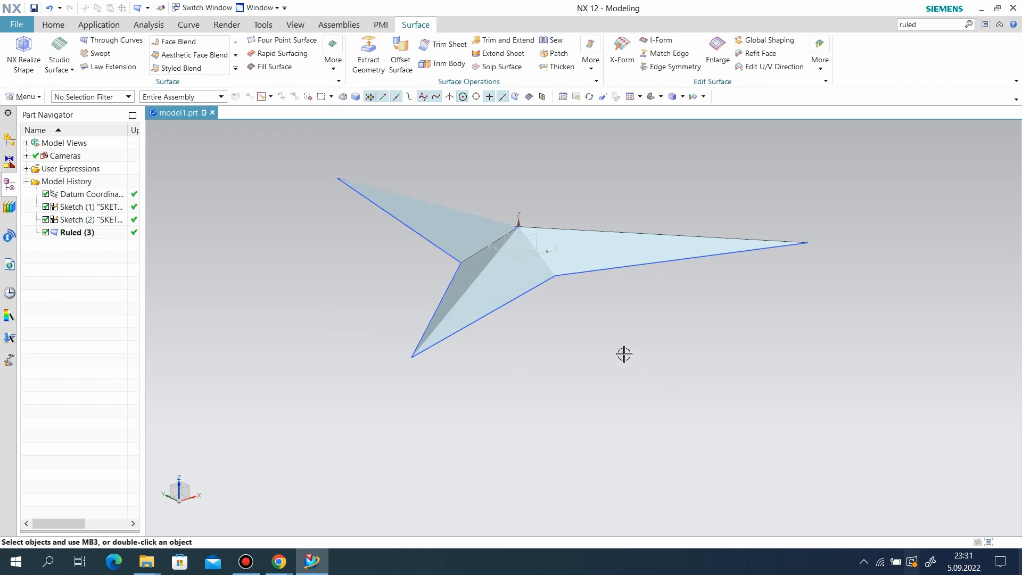
- Hide the star outline sketch and the apex point sketch
right_click(544, 283)
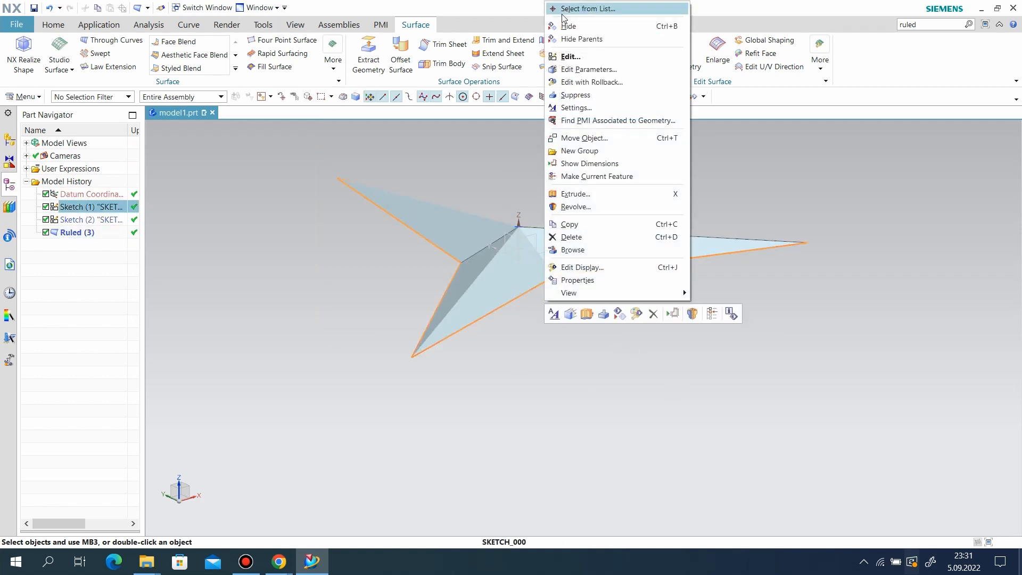
click(570, 26)
click(53, 24)
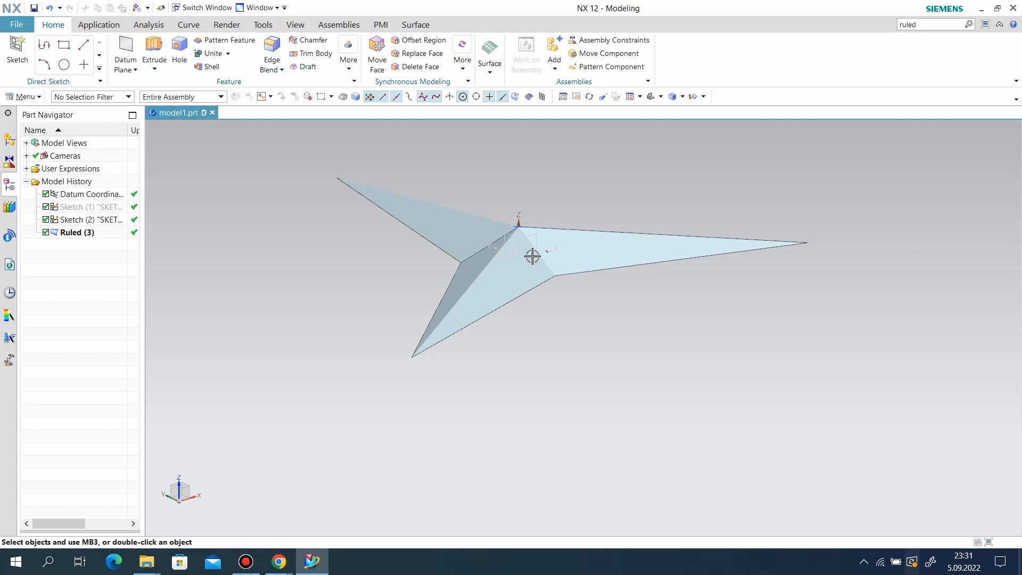
mouse_move(532, 256)
middle_down()
mouse_move(514, 245)
mouse_move(519, 269)
middle_up()
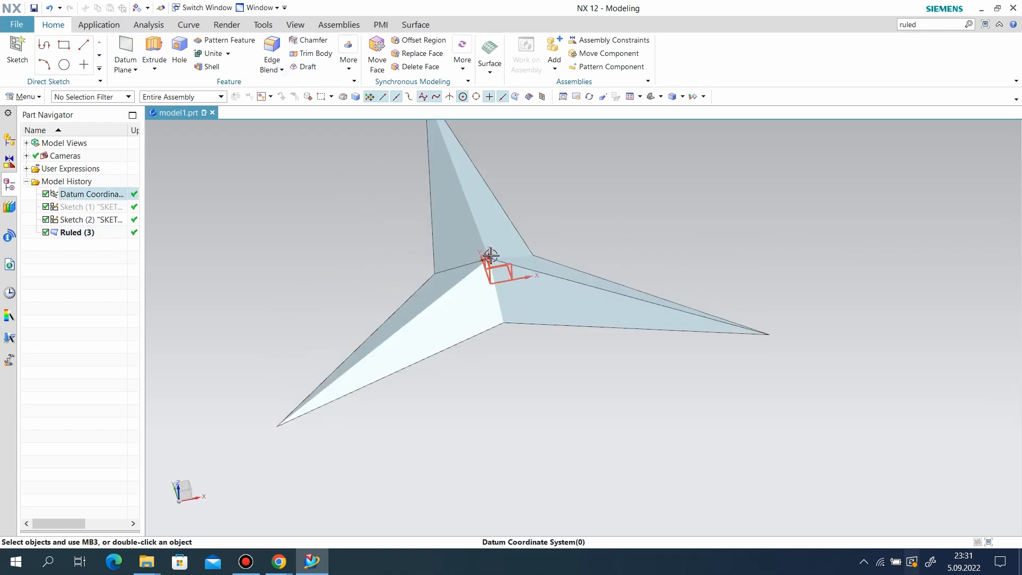
right_click(88, 220)
click(120, 196)
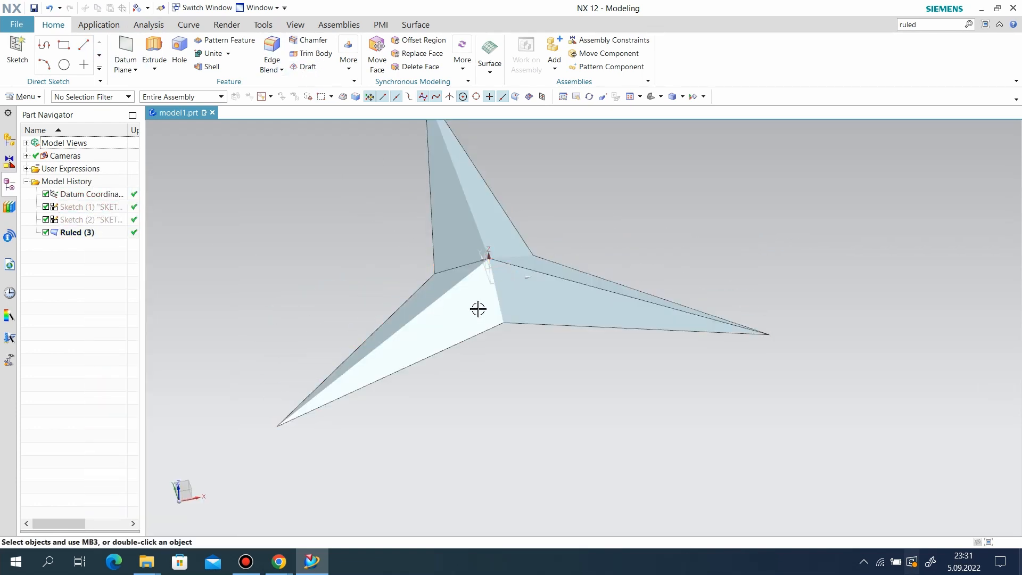
- Sketch a circle on the XY plane centred on the origin and passing through the star's tips, and finish the sketch
middle_drag(478, 308, 468, 287)
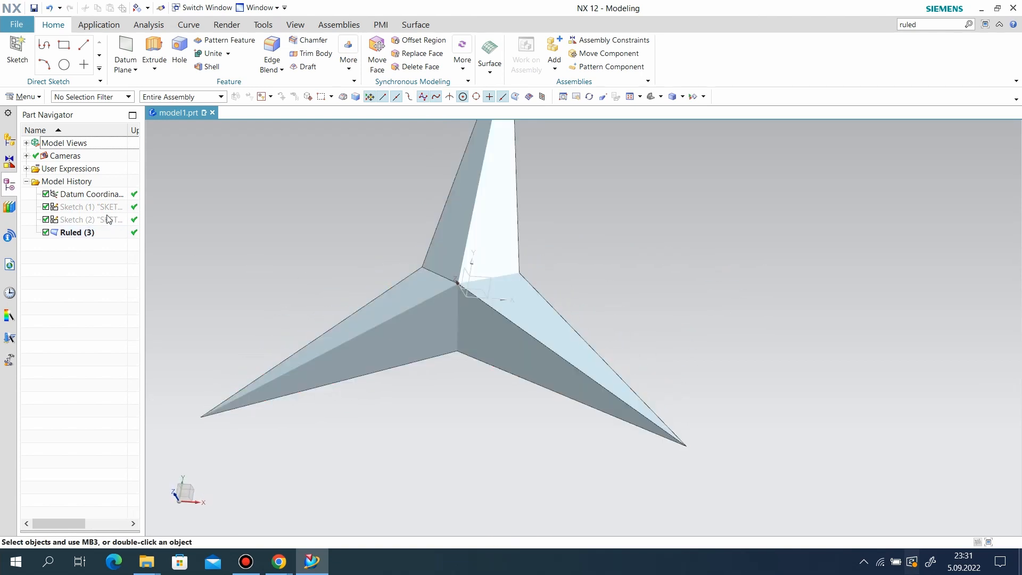
middle_click(478, 278)
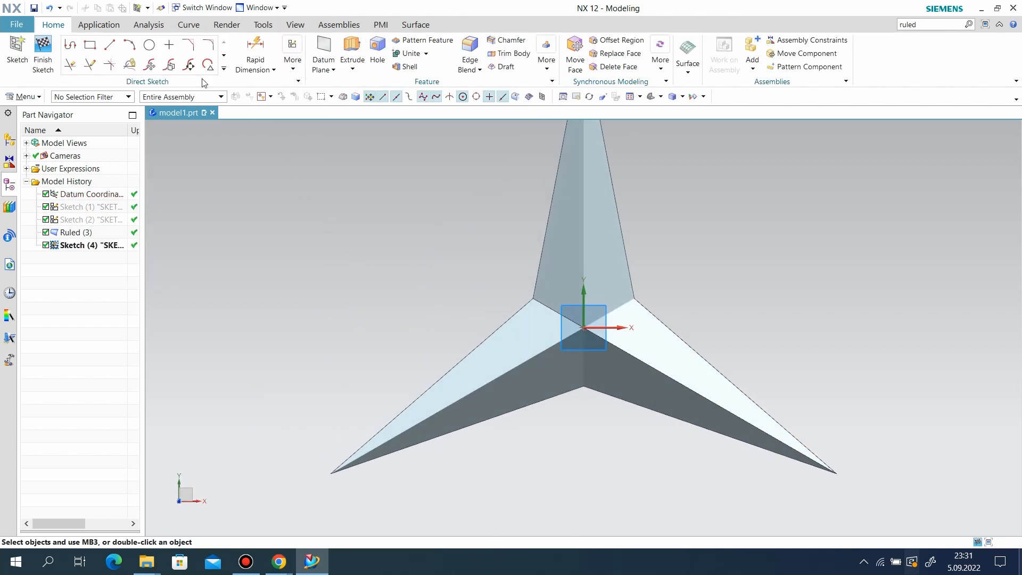
click(150, 44)
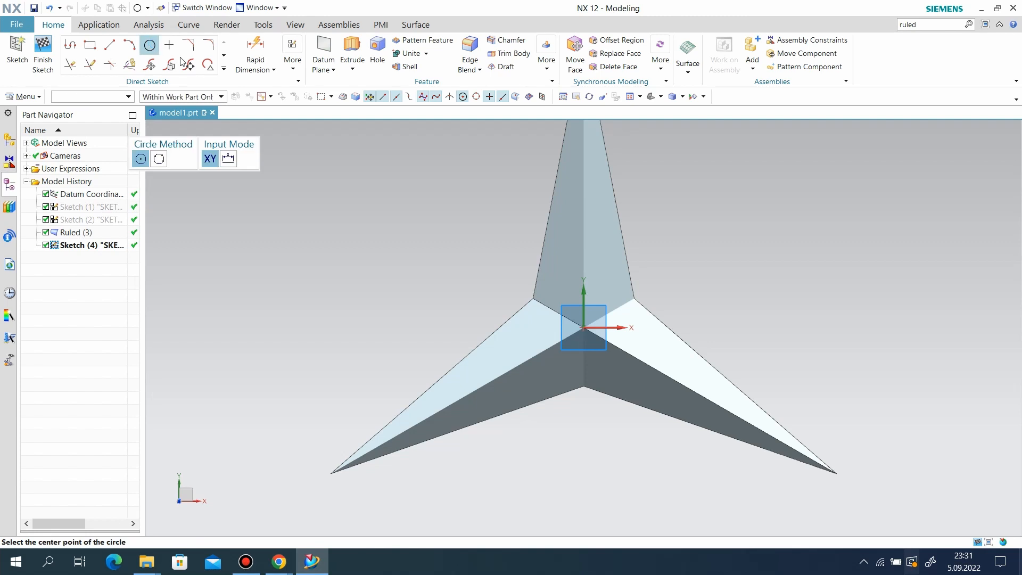
click(586, 328)
scroll(589, 373, down, 3)
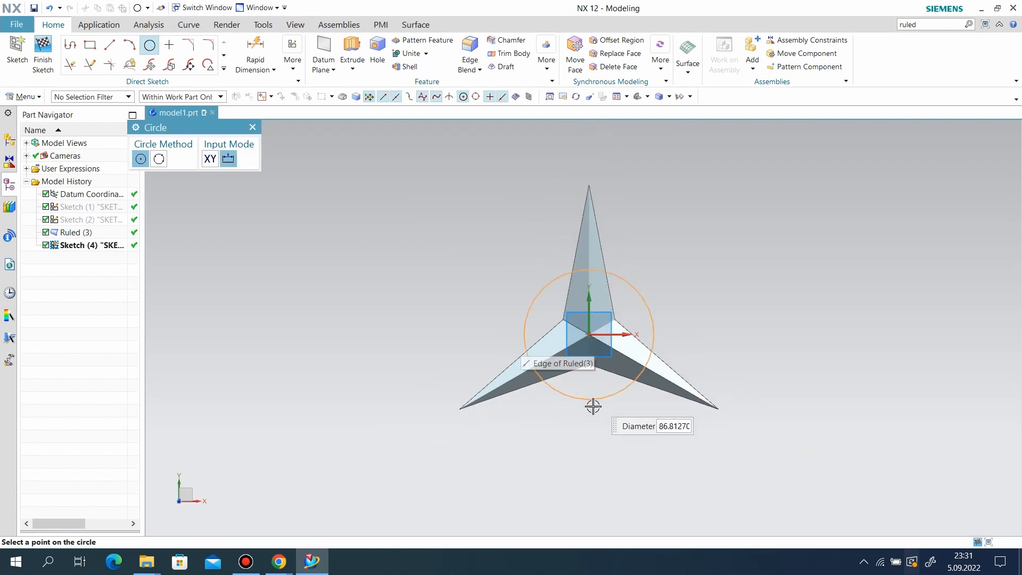
click(719, 409)
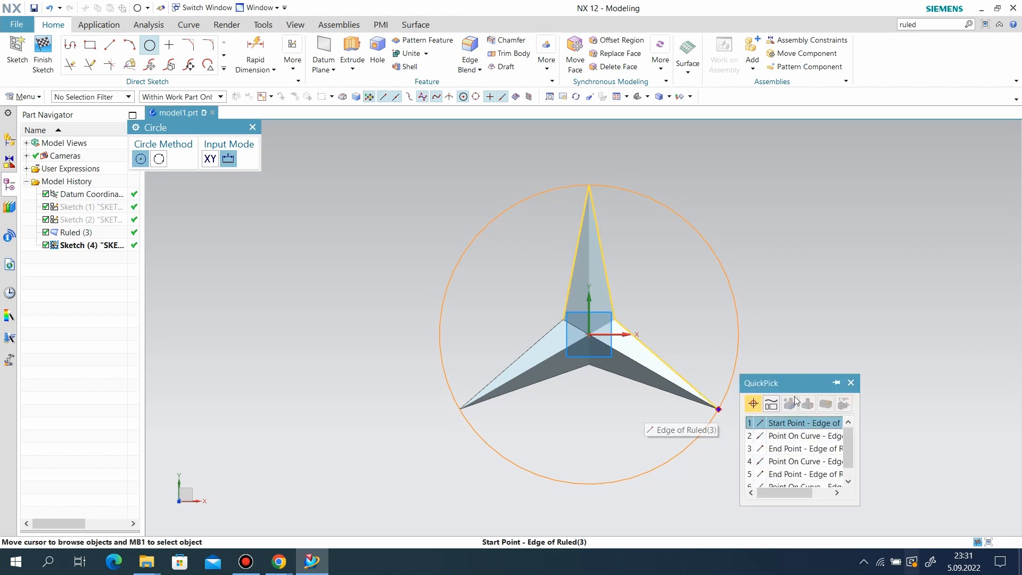
click(782, 422)
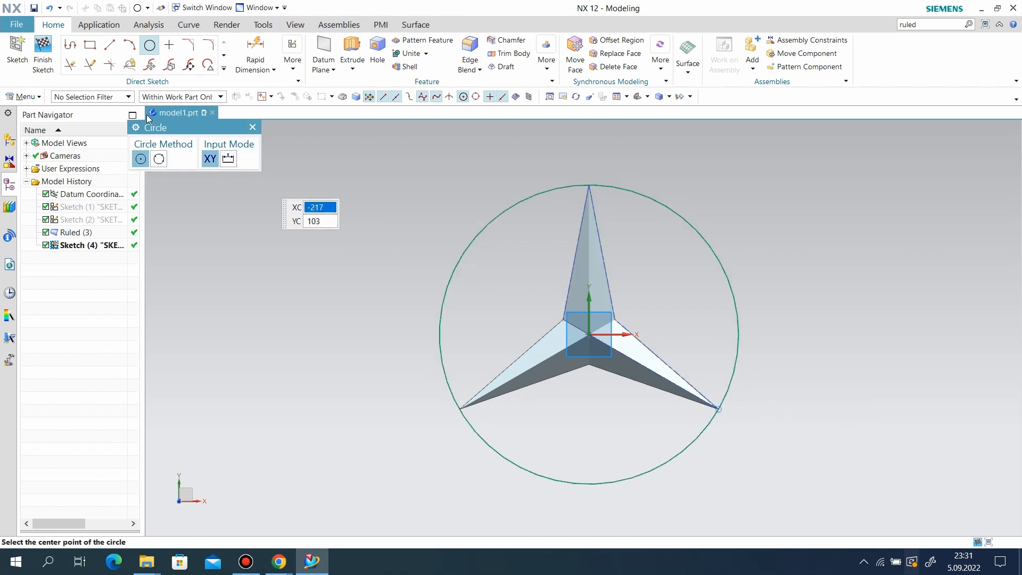
click(52, 55)
mouse_move(585, 346)
middle_down()
mouse_move(643, 347)
mouse_move(585, 354)
mouse_move(617, 300)
middle_up()
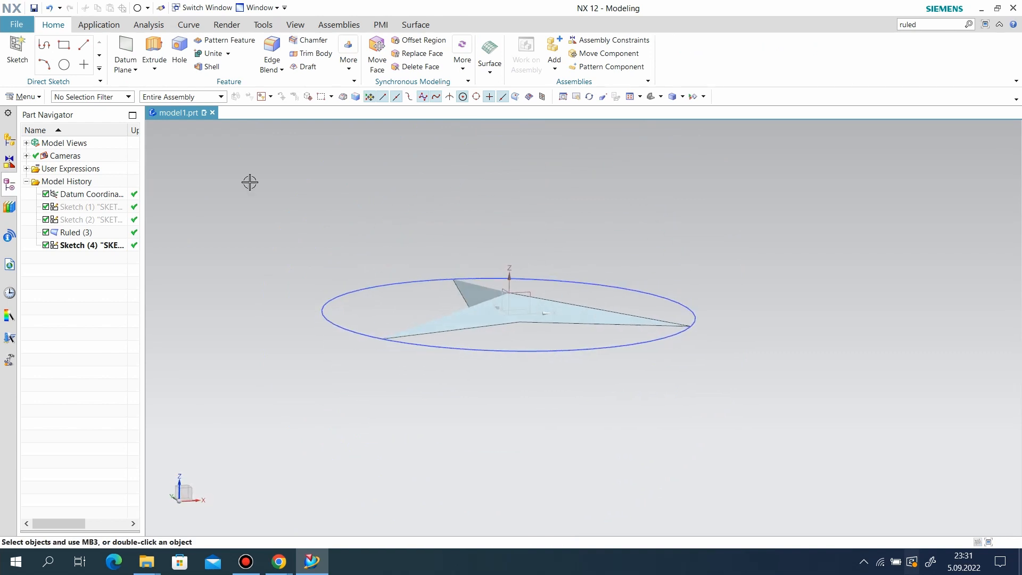
click(27, 56)
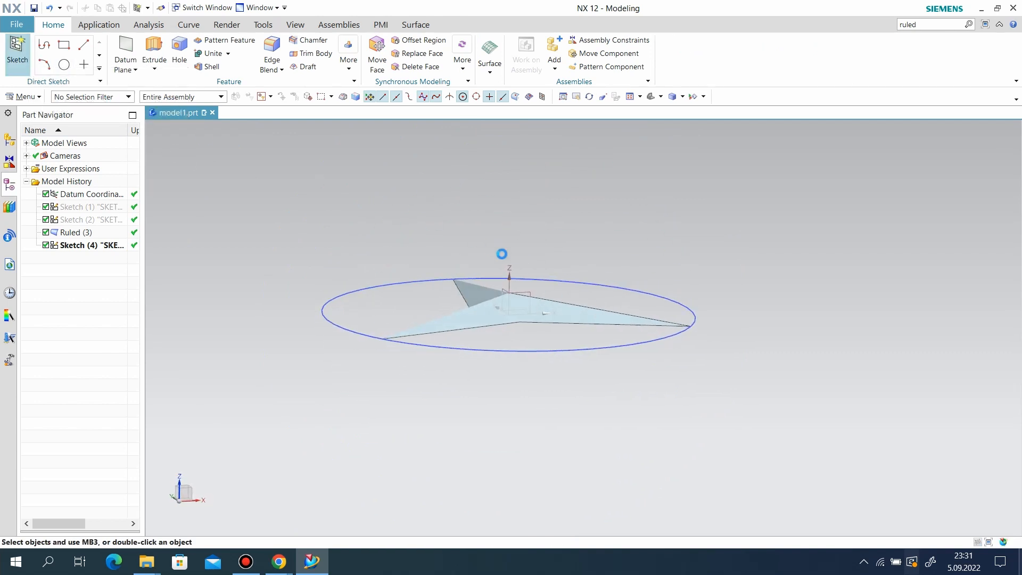
click(530, 291)
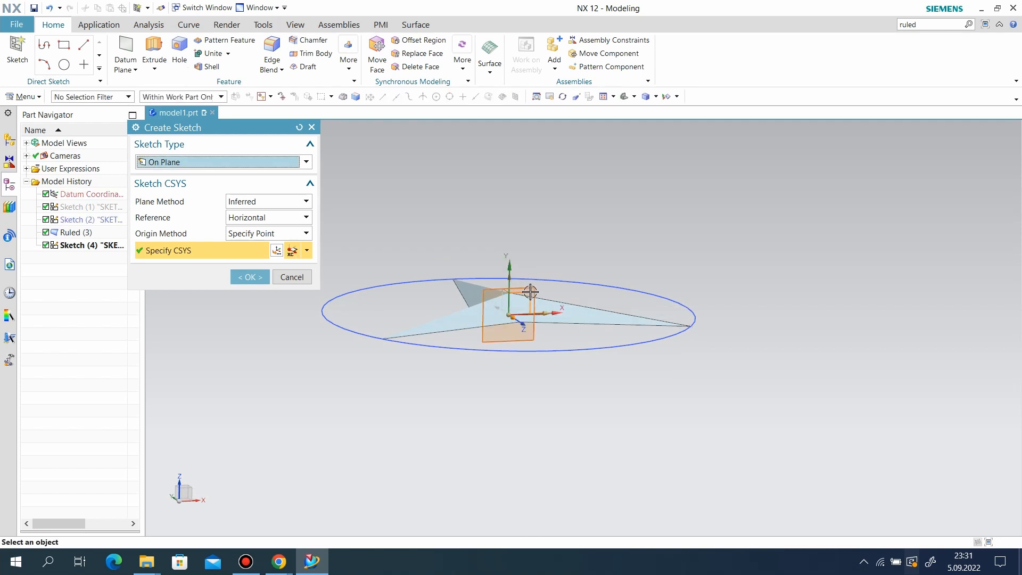
click(312, 127)
- Try to sketch a profile circle on the YZ plane centred at the outer end of the large circle
middle_drag(688, 336, 560, 307)
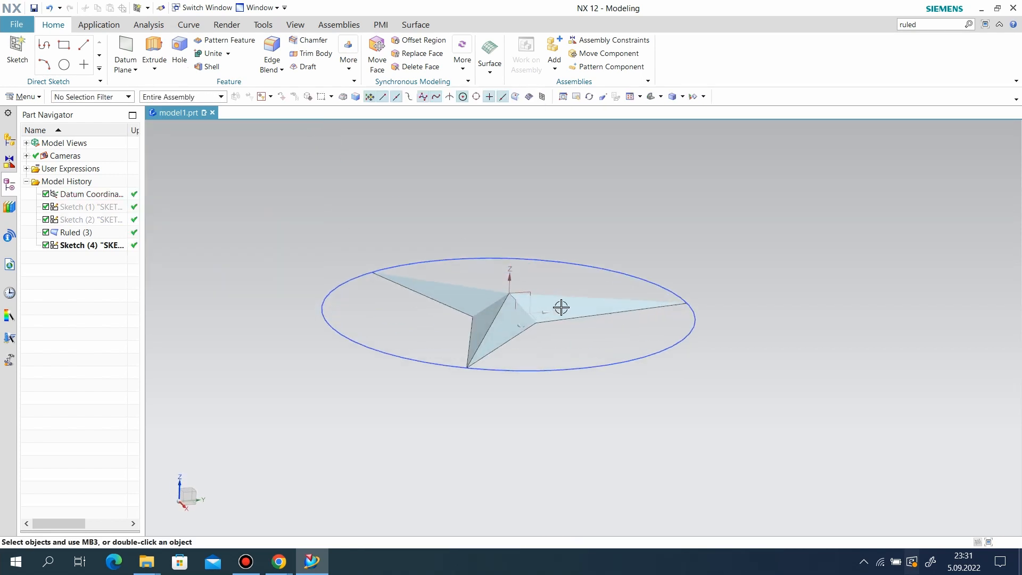
click(523, 292)
click(255, 272)
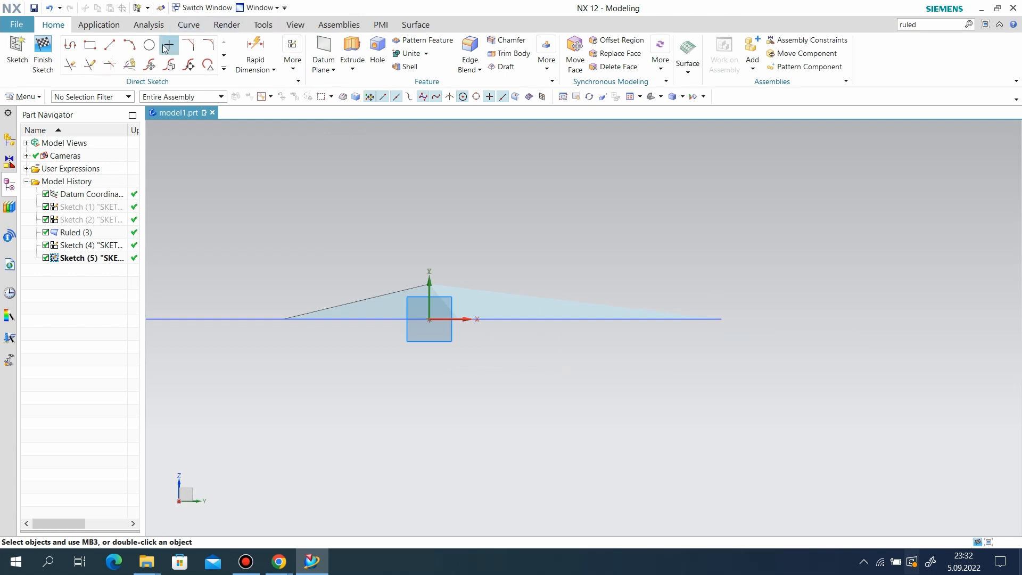
click(150, 45)
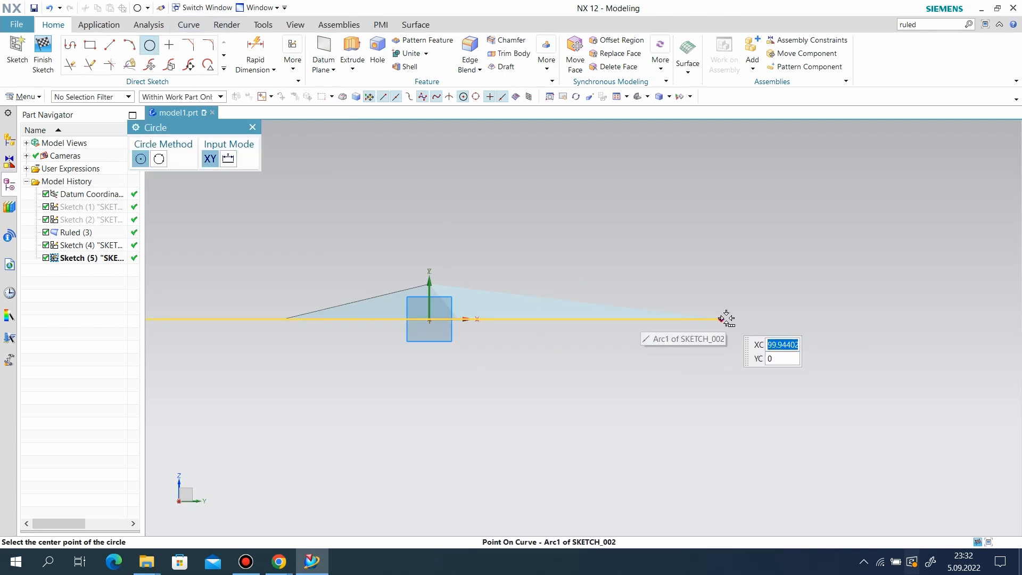
click(726, 318)
click(780, 334)
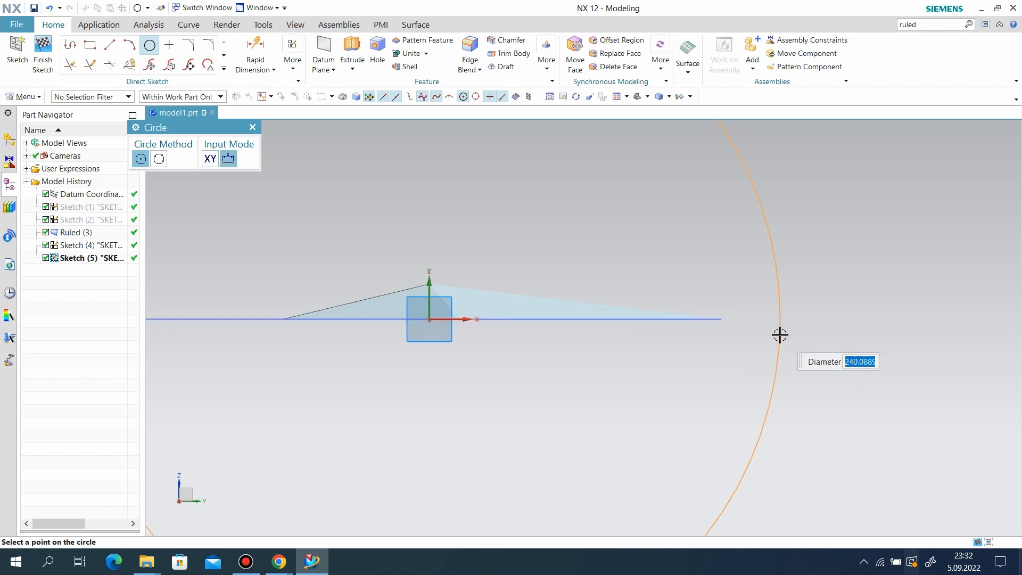
right_click(774, 334)
click(782, 319)
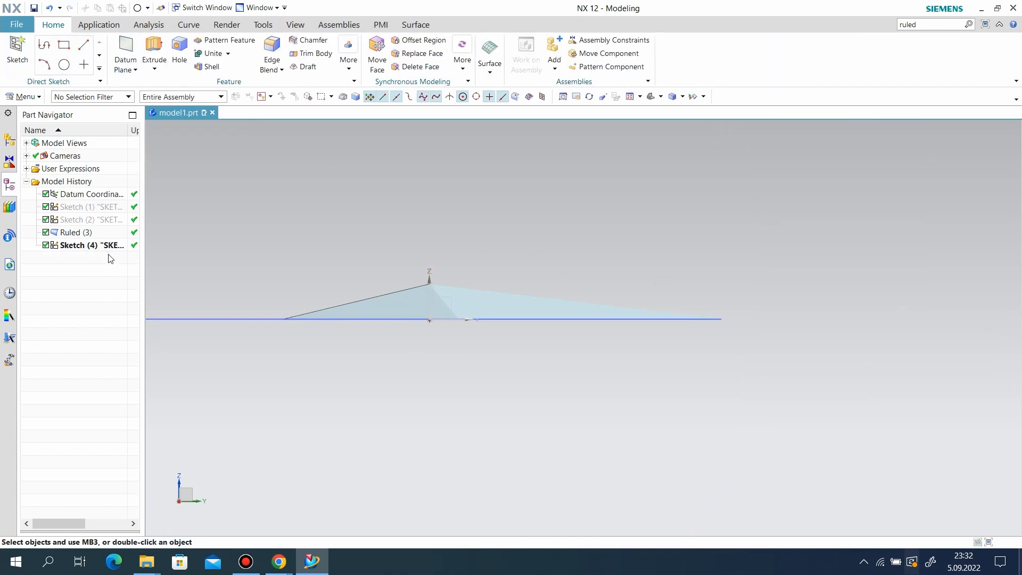
- Start a sketch on the YZ plane and draw a circle about 23 mm in diameter centred at the outer end of the large circle
click(85, 246)
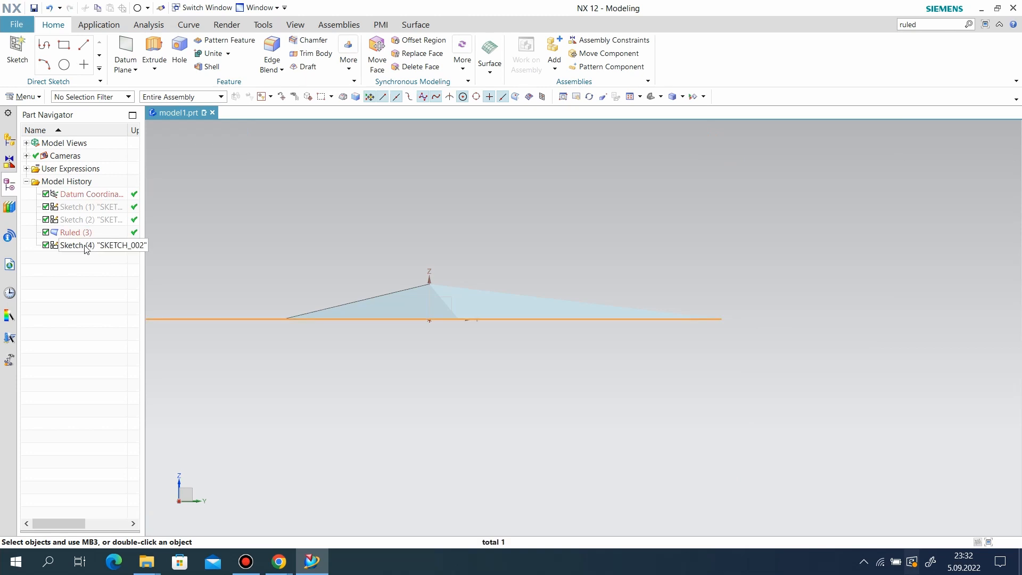
click(401, 442)
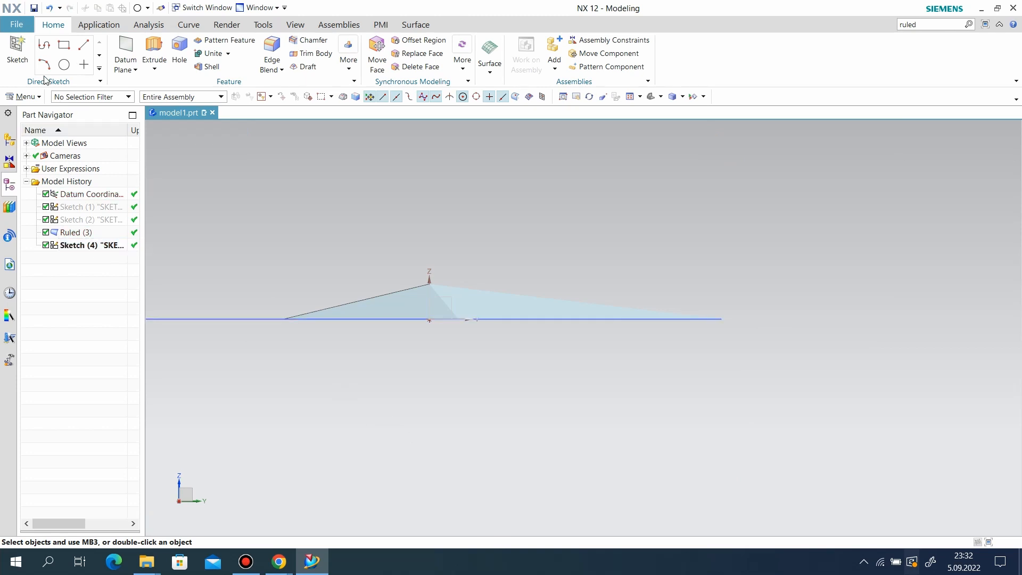
click(451, 300)
click(250, 276)
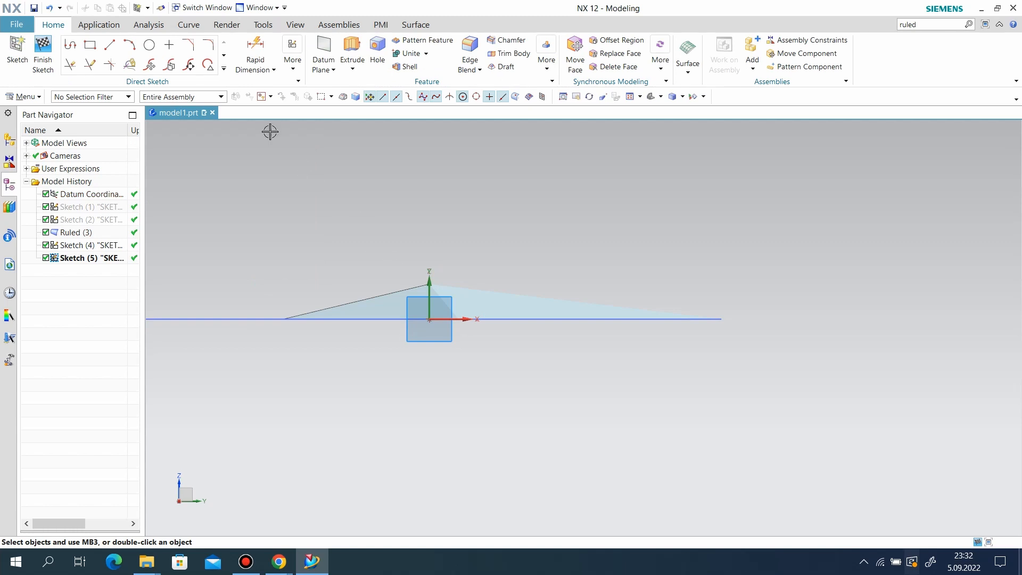
click(152, 47)
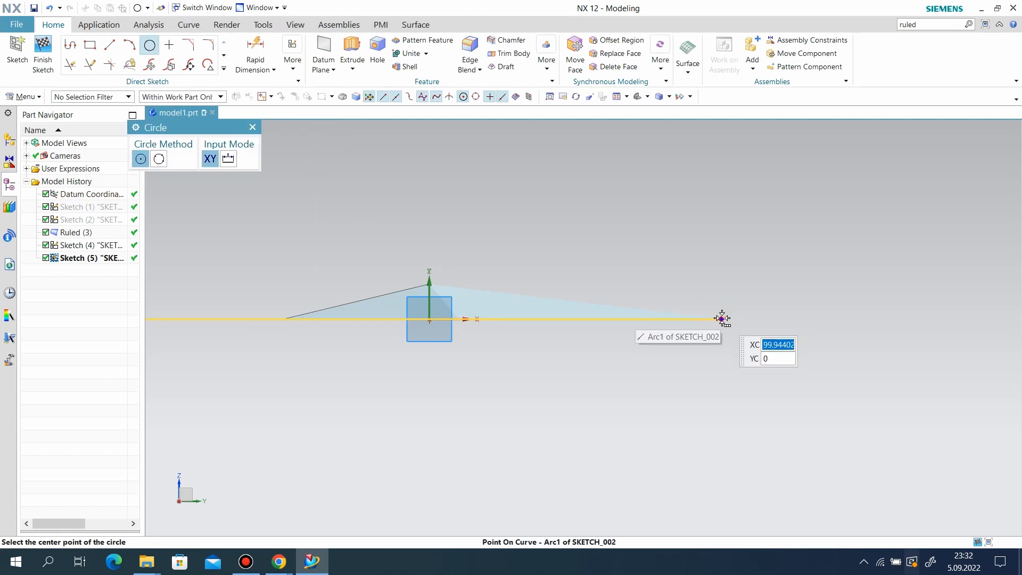
click(722, 318)
click(769, 331)
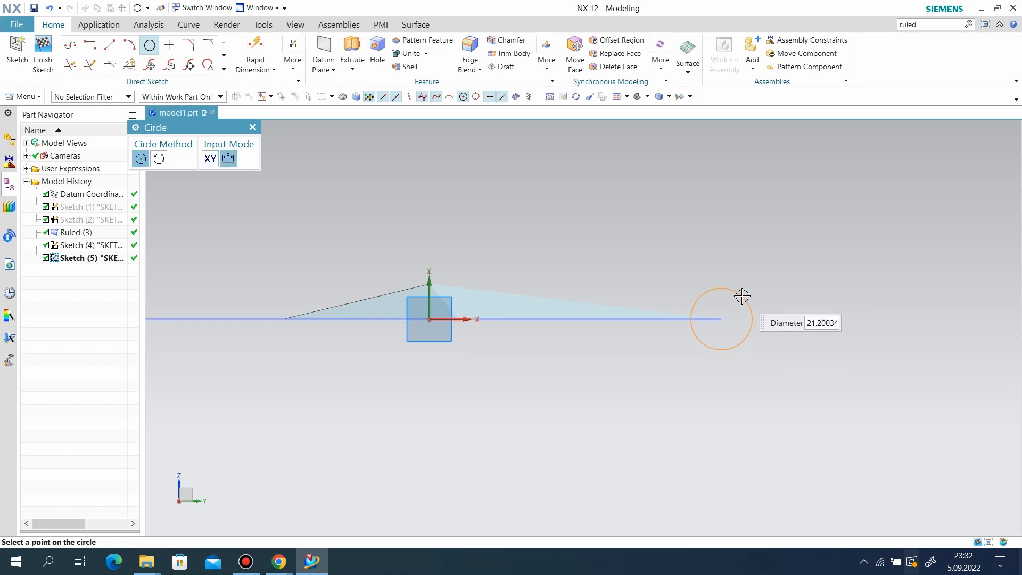
click(739, 290)
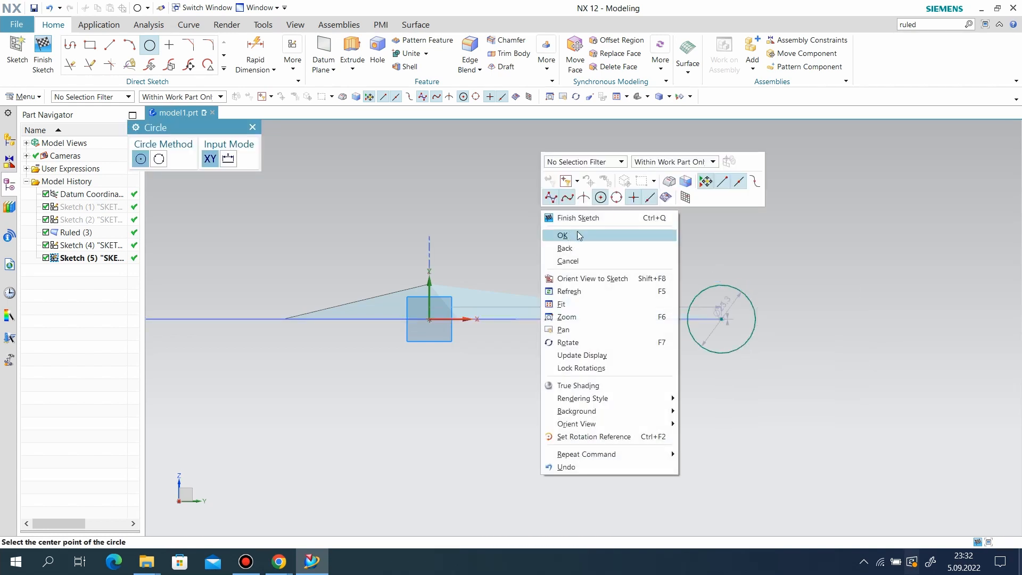
click(579, 235)
- Set the profile circle's diameter to 10 mm and move the circle back near the star's outer tip
double_click(745, 307)
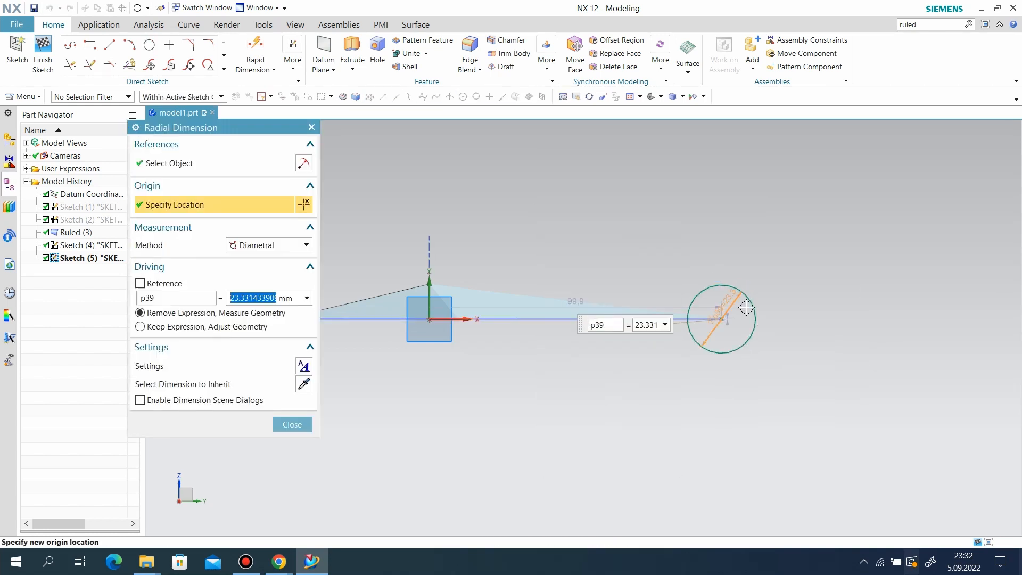
key(Return)
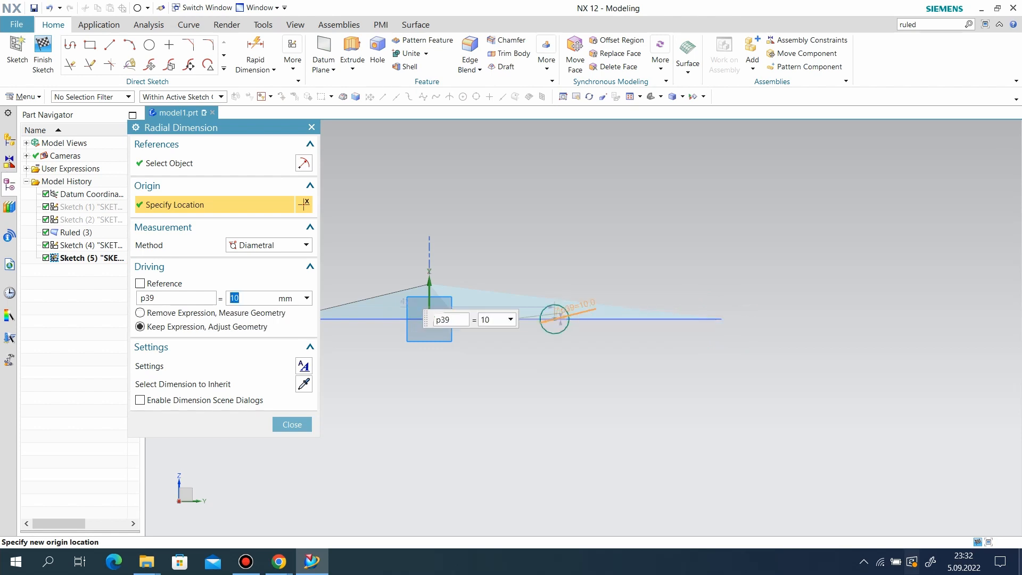
click(291, 424)
middle_drag(624, 402, 627, 421)
drag(551, 315, 692, 296)
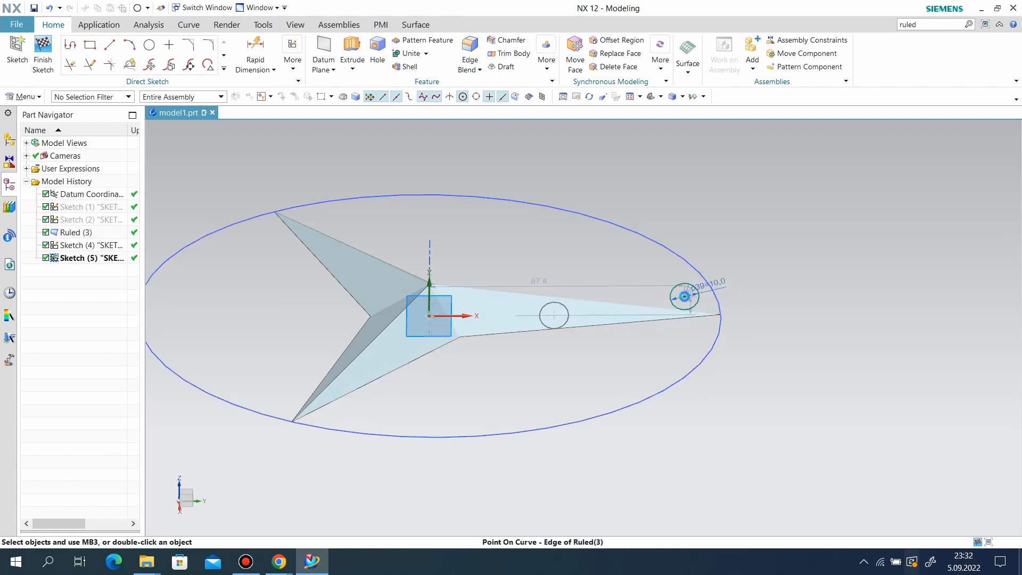
click(294, 67)
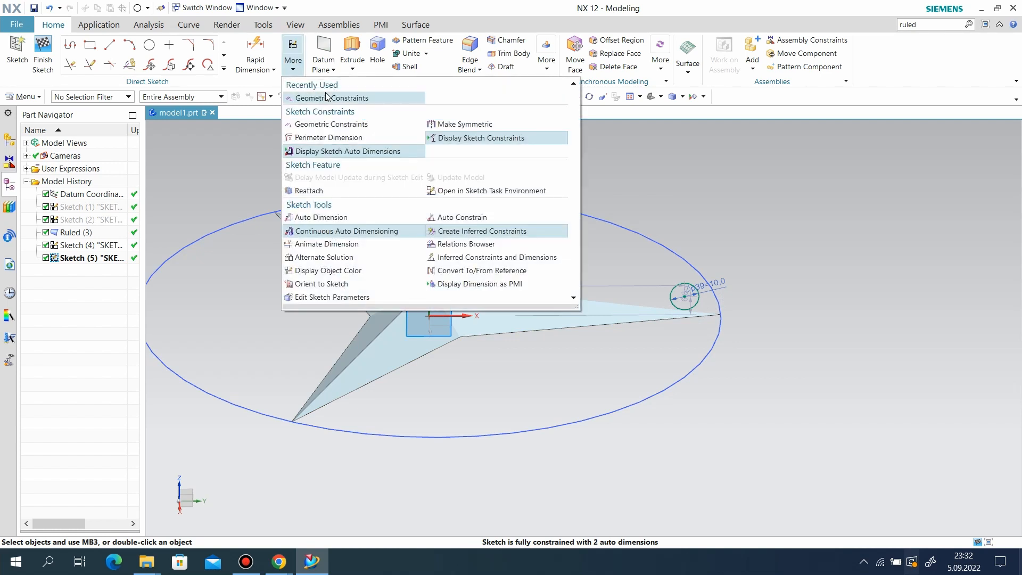
click(340, 96)
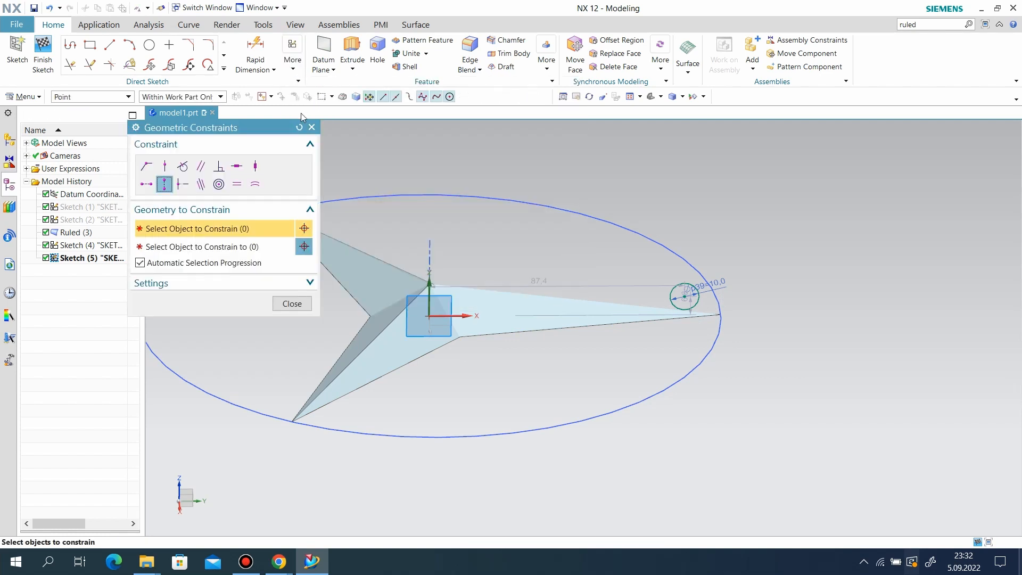
click(147, 167)
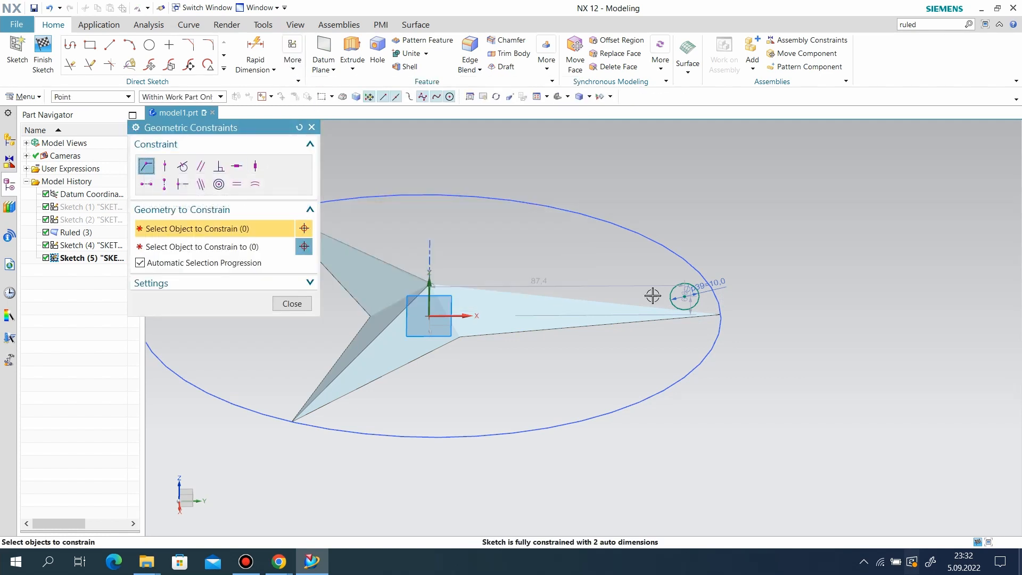
click(720, 315)
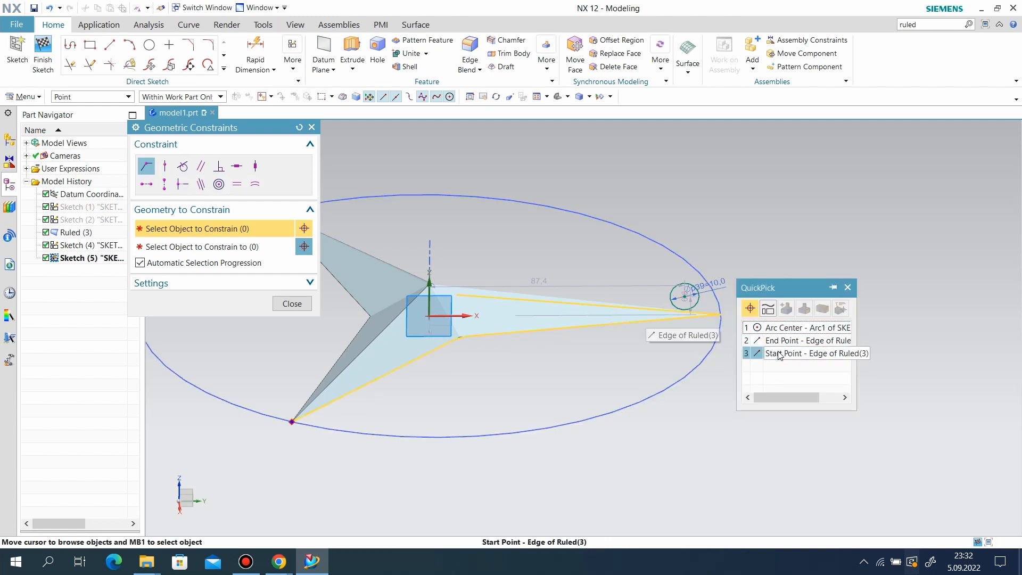
click(848, 288)
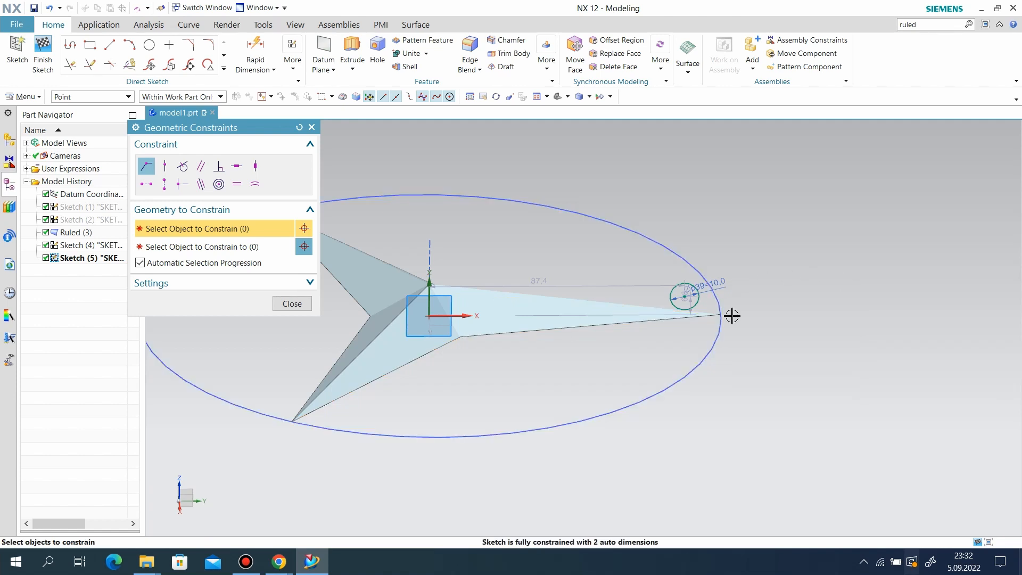
click(312, 128)
- Draw a horizontal line about 100 mm long from the sketch origin to the star's tip and move the profile circle's centre onto its outer end
click(109, 45)
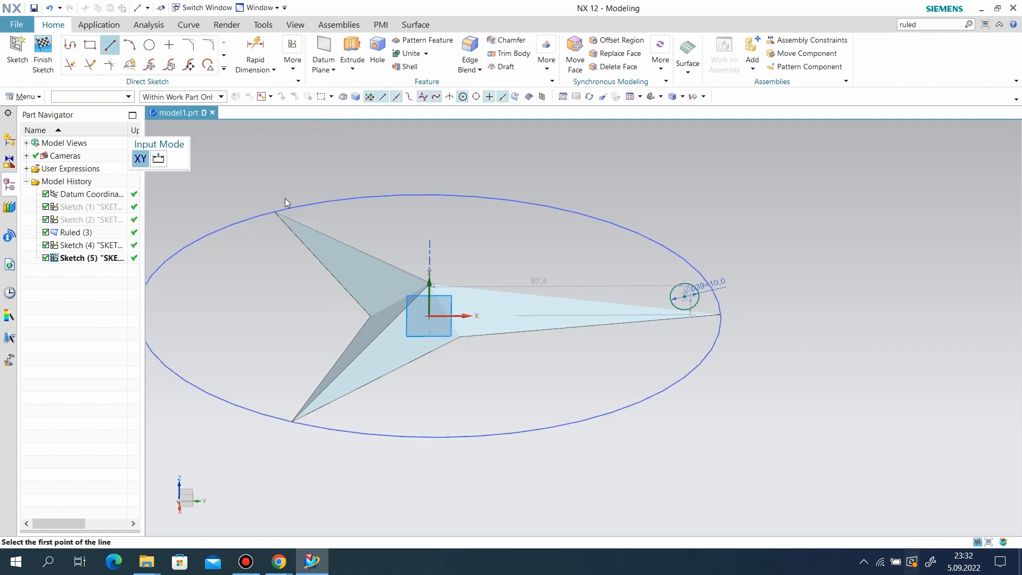
click(430, 316)
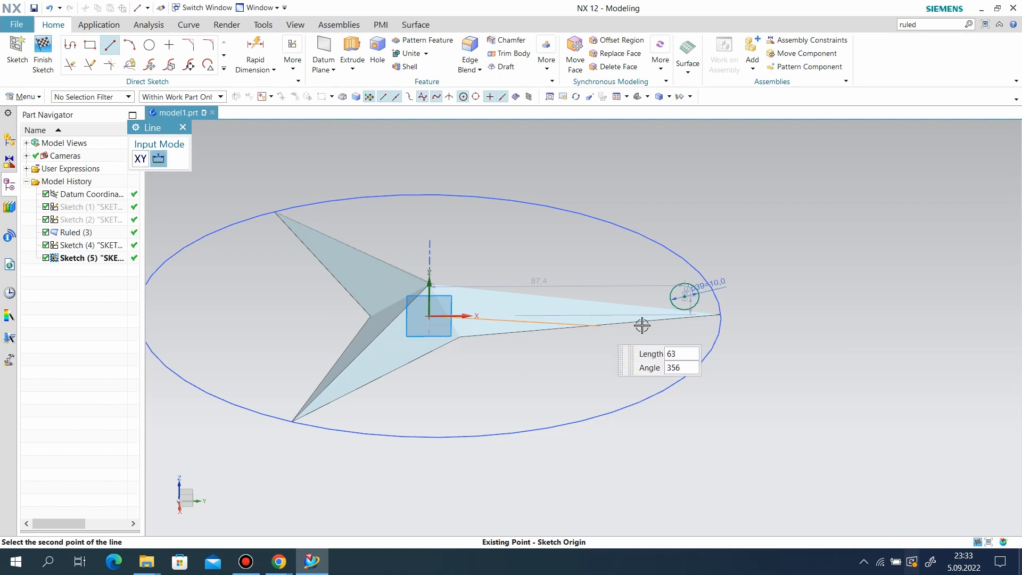
click(724, 314)
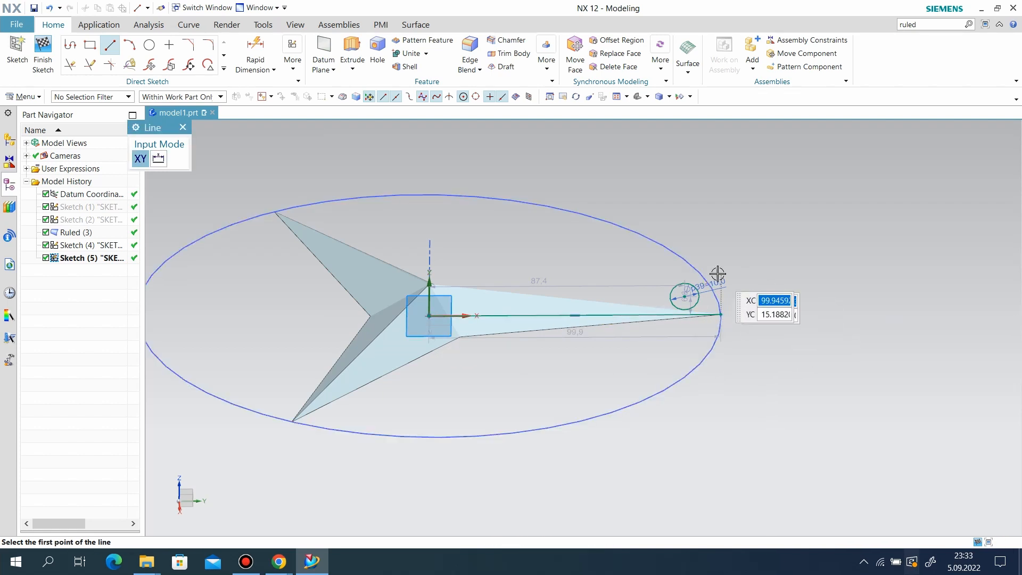
scroll(755, 327, up, 4)
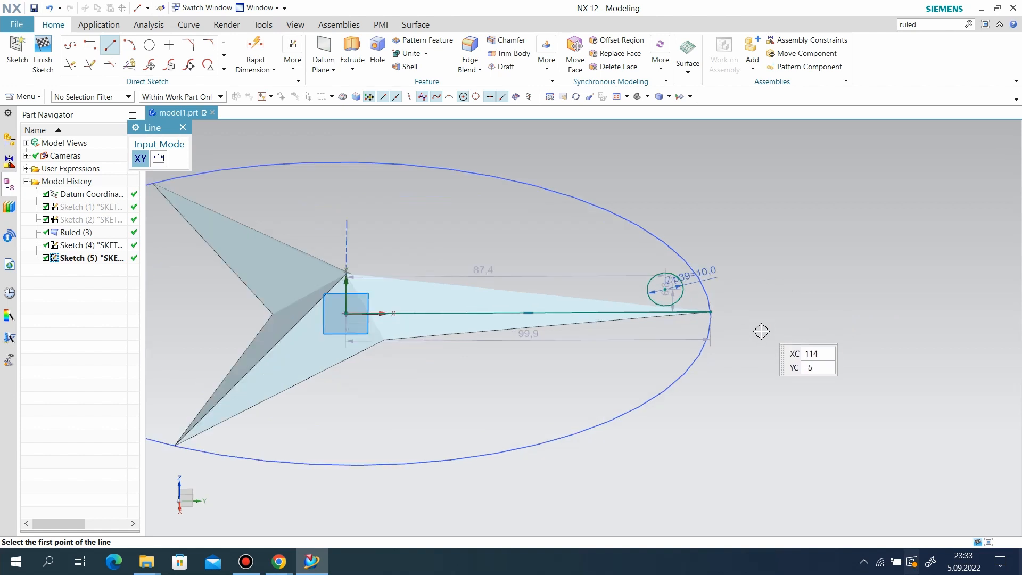
right_click(494, 248)
click(536, 276)
drag(650, 282, 707, 309)
- Convert the horizontal line to a reference line and finish the profile sketch
click(447, 311)
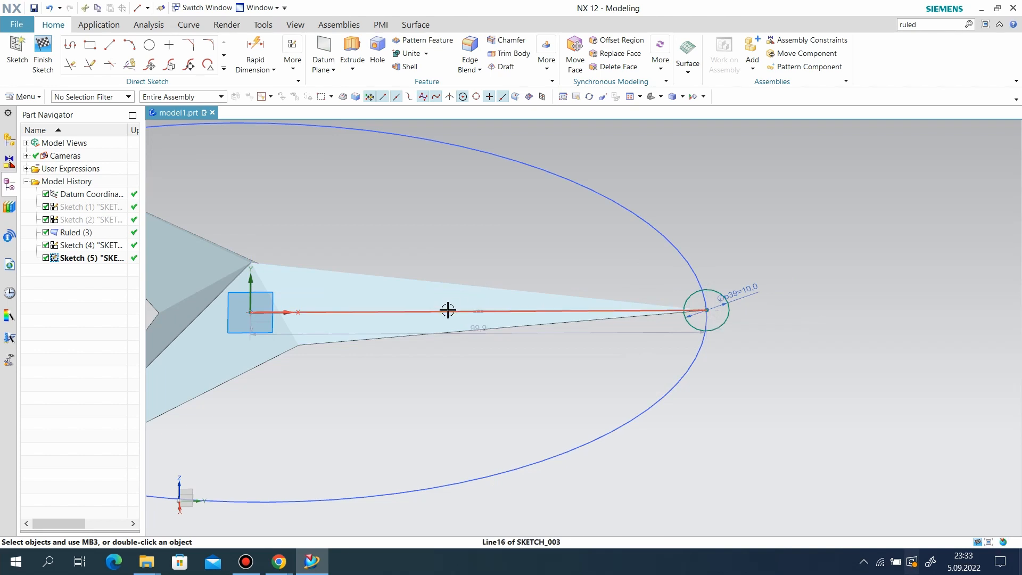
right_click(448, 311)
click(494, 176)
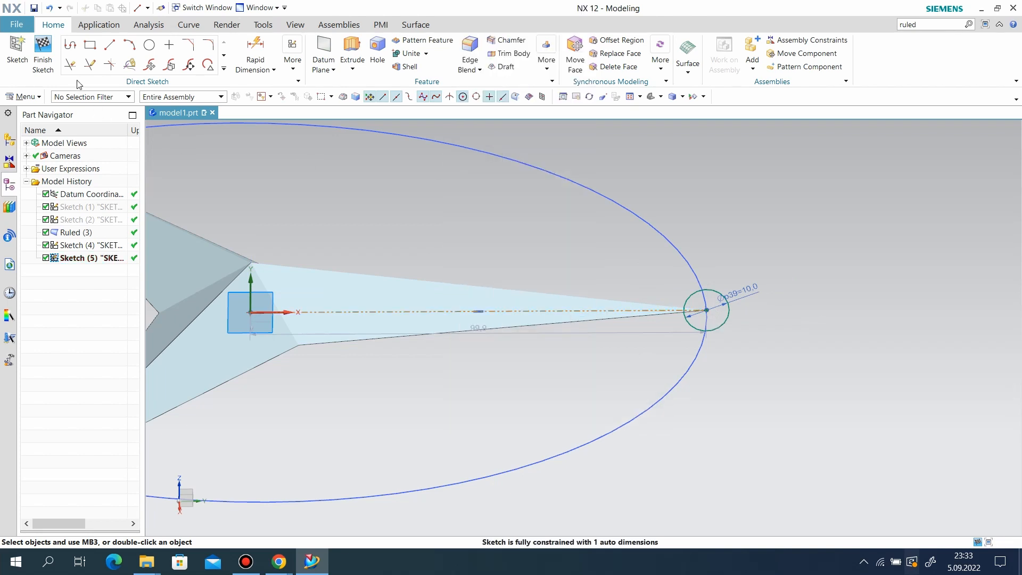
click(42, 53)
- Create a Swept body using the 10 mm circle as the section and the large circle as the guide
mouse_move(598, 299)
middle_down()
mouse_move(470, 318)
mouse_move(550, 376)
mouse_move(531, 358)
mouse_move(541, 390)
mouse_move(777, 235)
middle_up()
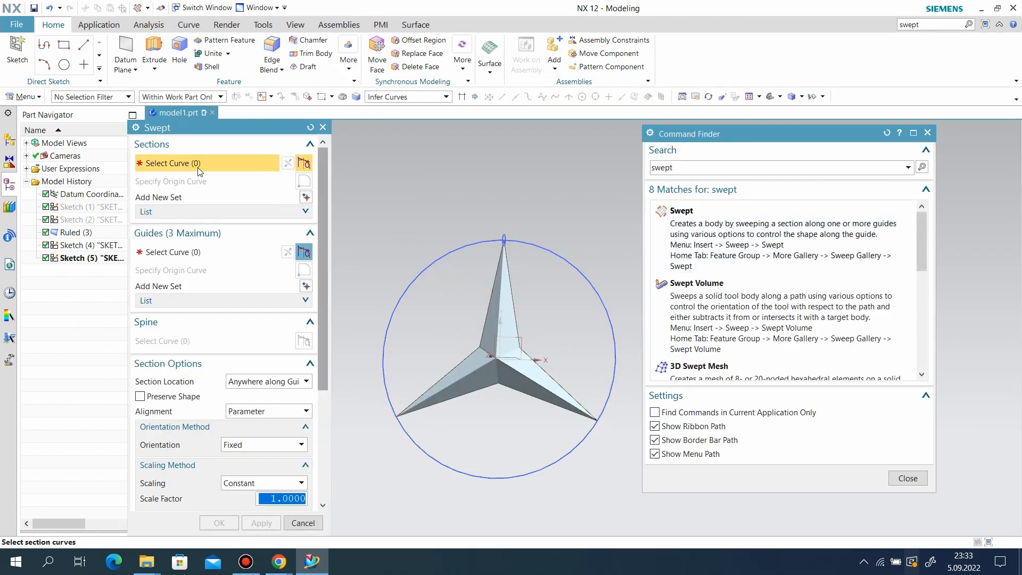
click(502, 240)
middle_click(485, 240)
click(482, 240)
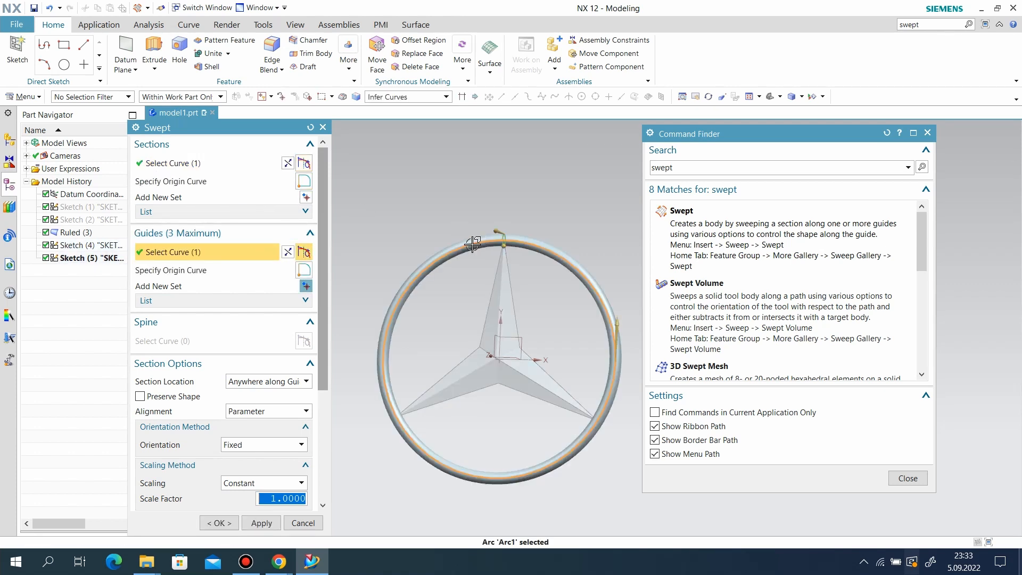
click(219, 523)
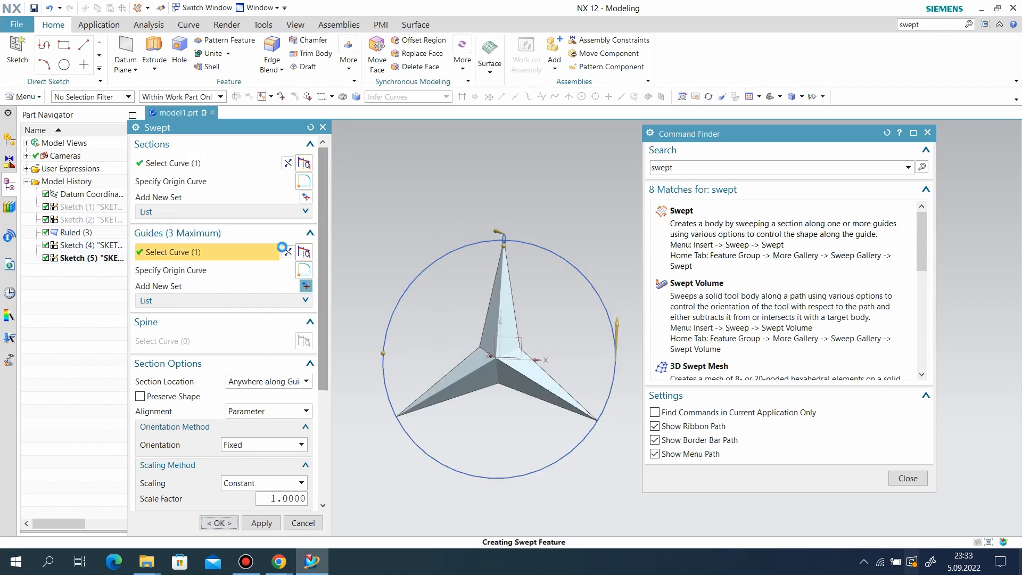
click(927, 133)
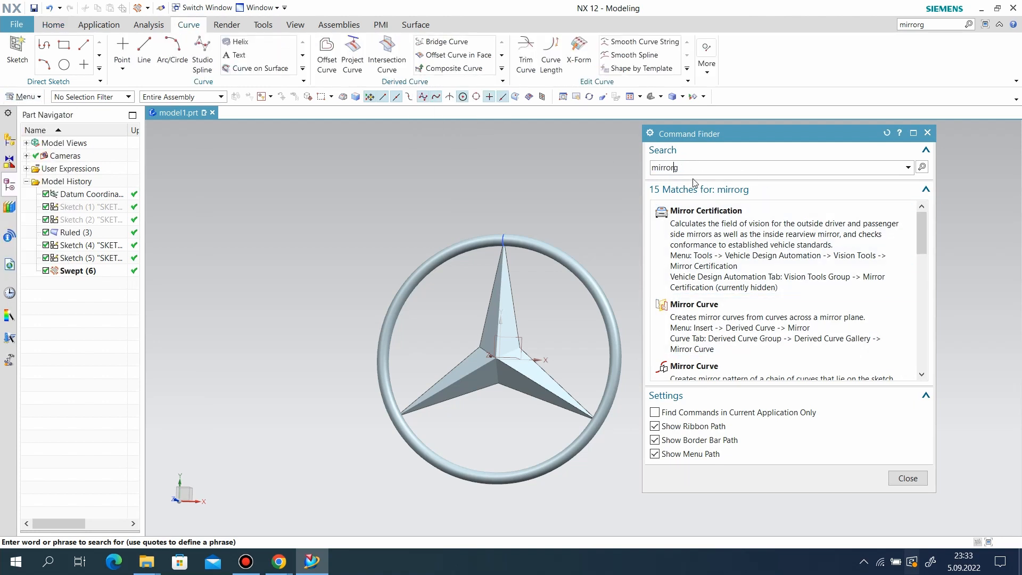
- Mirror the ruled star body across its flat back face with Mirror Geometry, at a plane distance of 0 mm
key(Return)
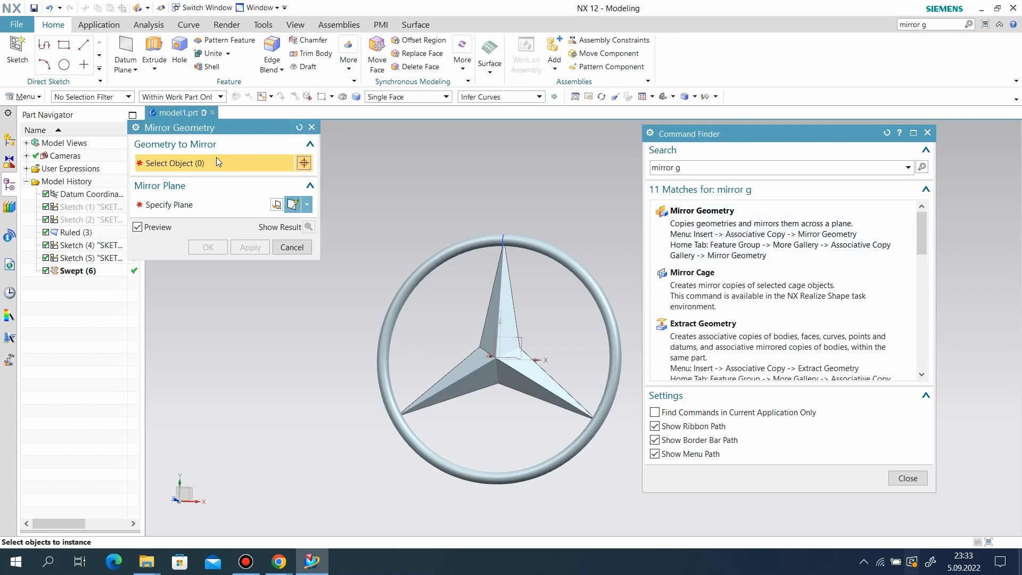
click(475, 374)
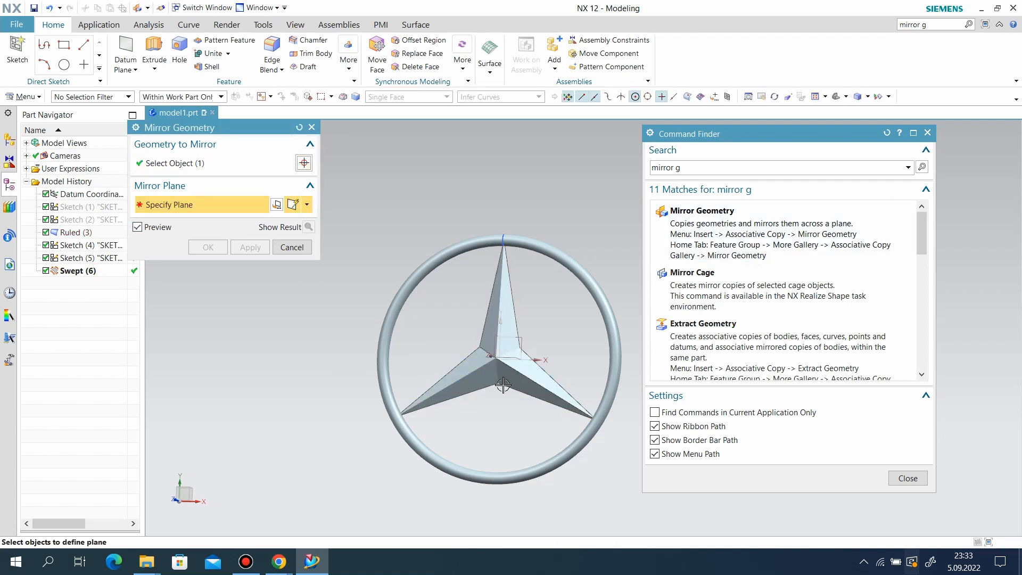
middle_drag(501, 380, 537, 381)
click(536, 381)
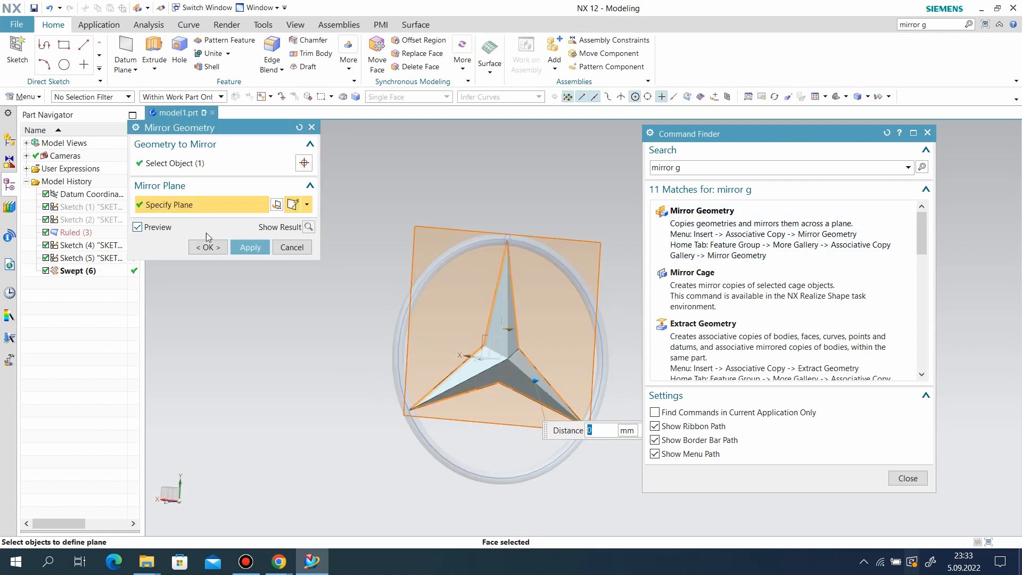
click(250, 247)
click(292, 247)
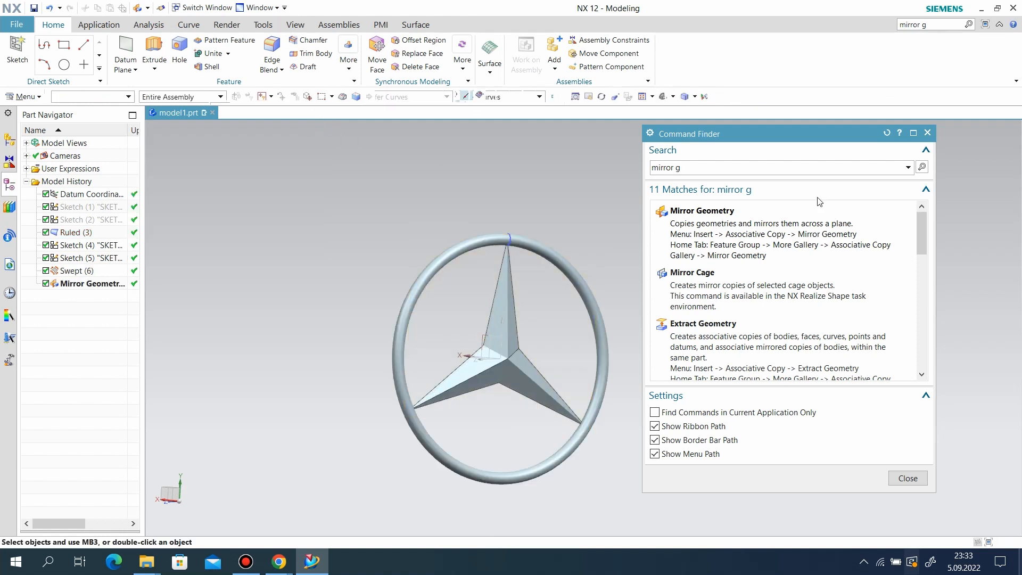
click(926, 133)
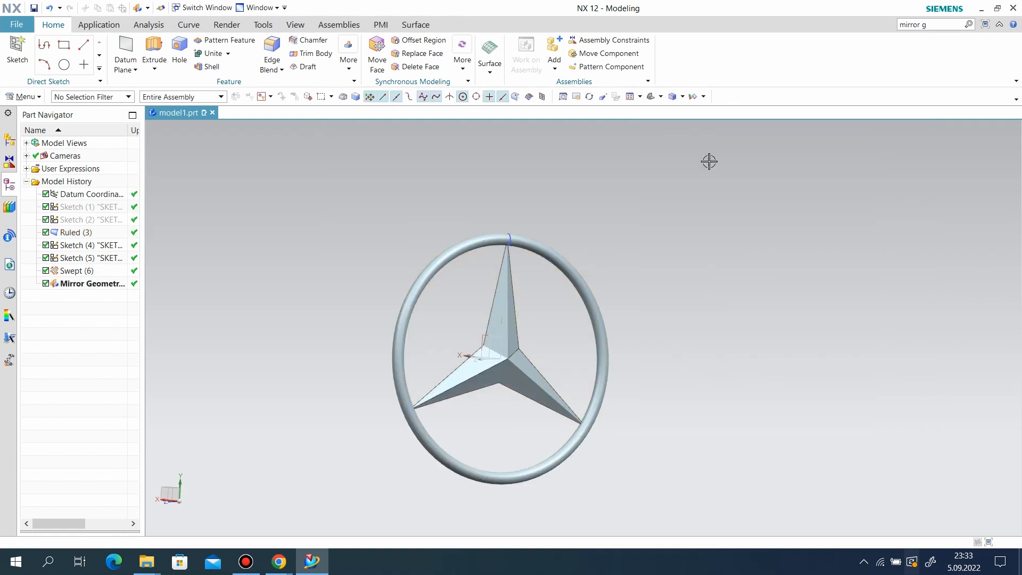
- Hide the ring's profile circle sketch and the datum coordinate system
right_click(518, 228)
click(553, 261)
right_click(469, 357)
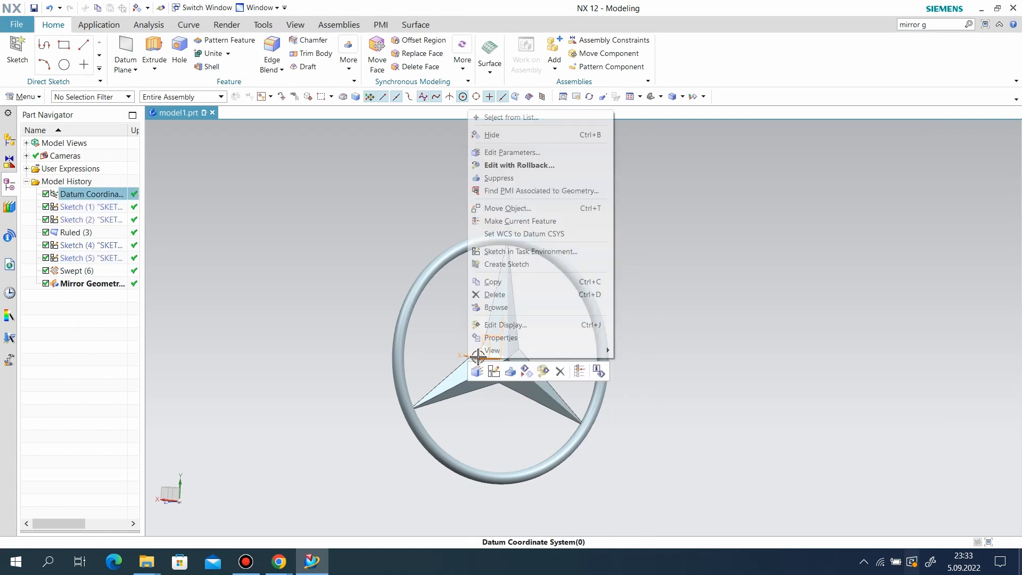
click(494, 134)
- Unite the front star body as target with the swept ring and the mirrored star body as tools
middle_drag(407, 334, 514, 341)
click(211, 54)
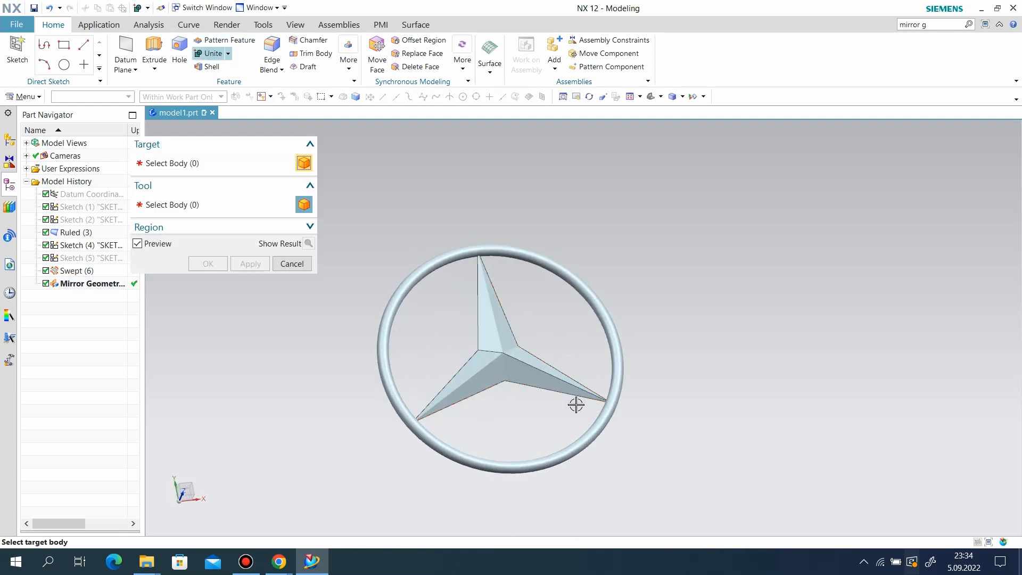
click(506, 356)
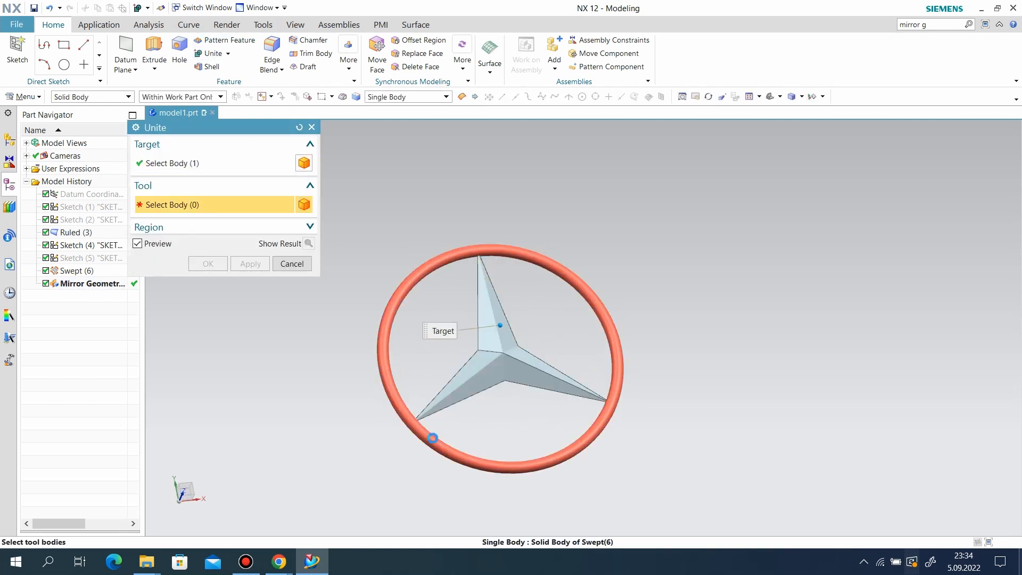
click(432, 434)
middle_drag(571, 460, 564, 359)
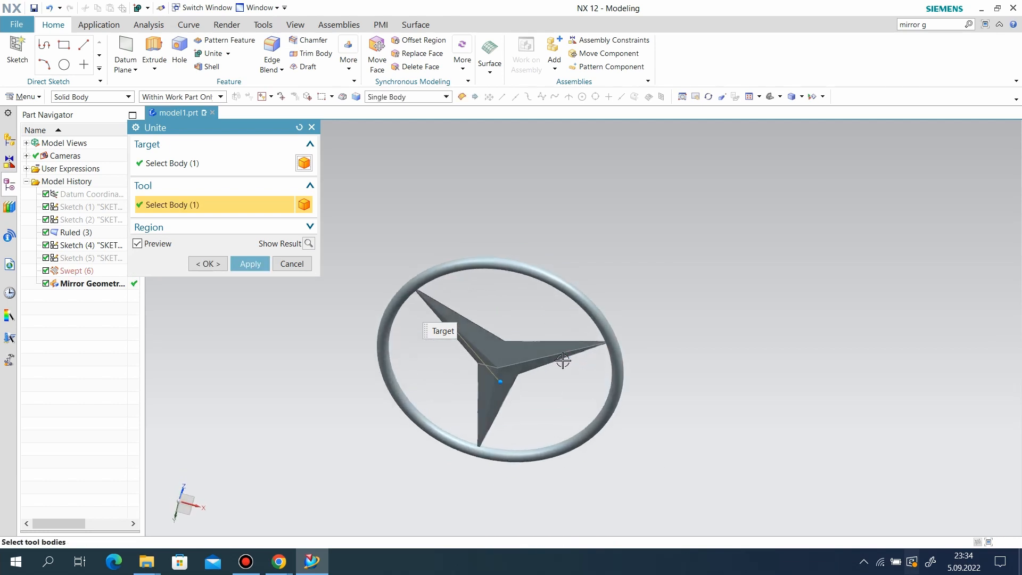
click(536, 352)
middle_drag(502, 265, 519, 367)
click(249, 263)
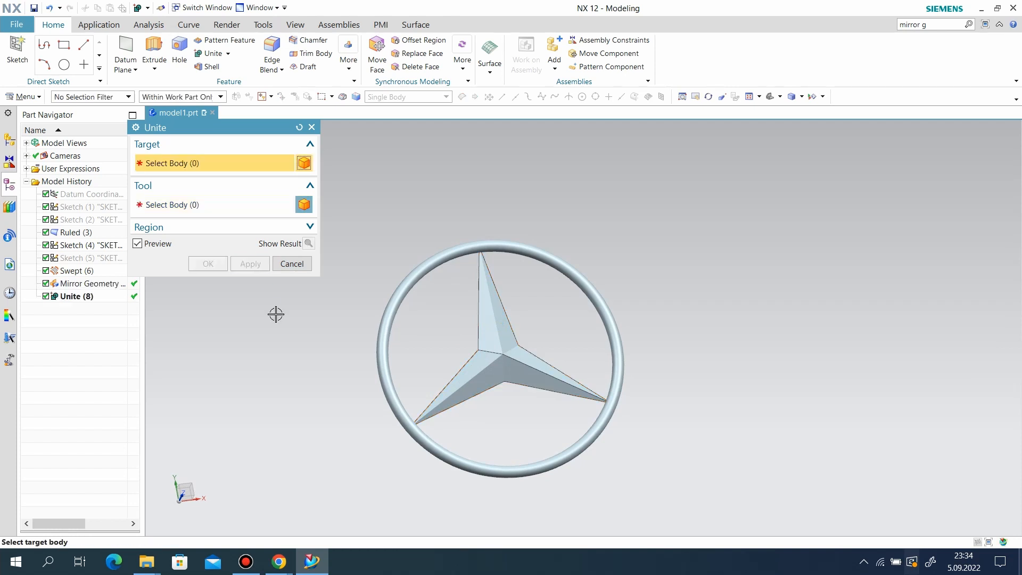
click(312, 127)
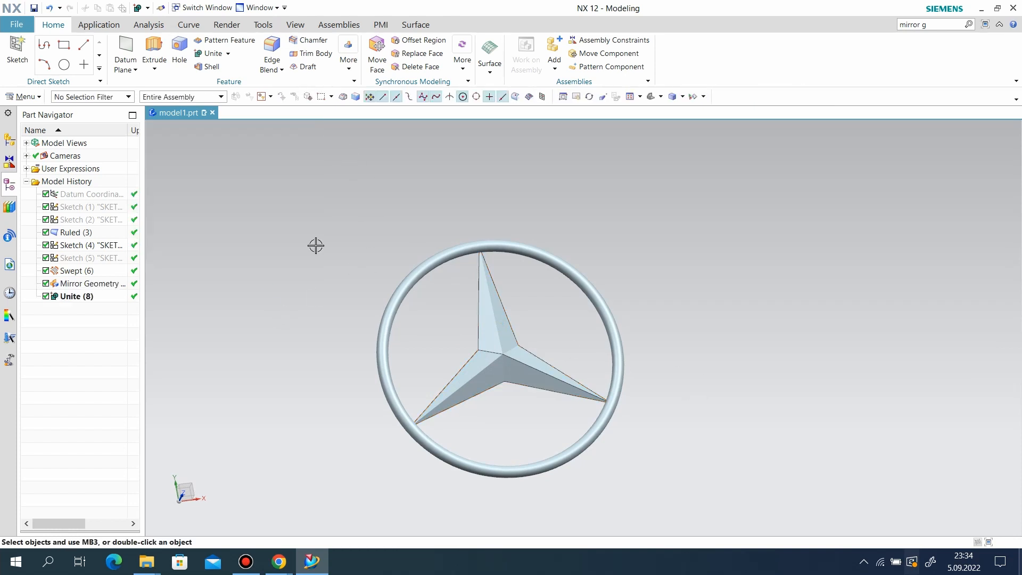
- Change the display color of the united star-and-ring body to Silver Gray (ID 87) with Edit Object Display
click(24, 96)
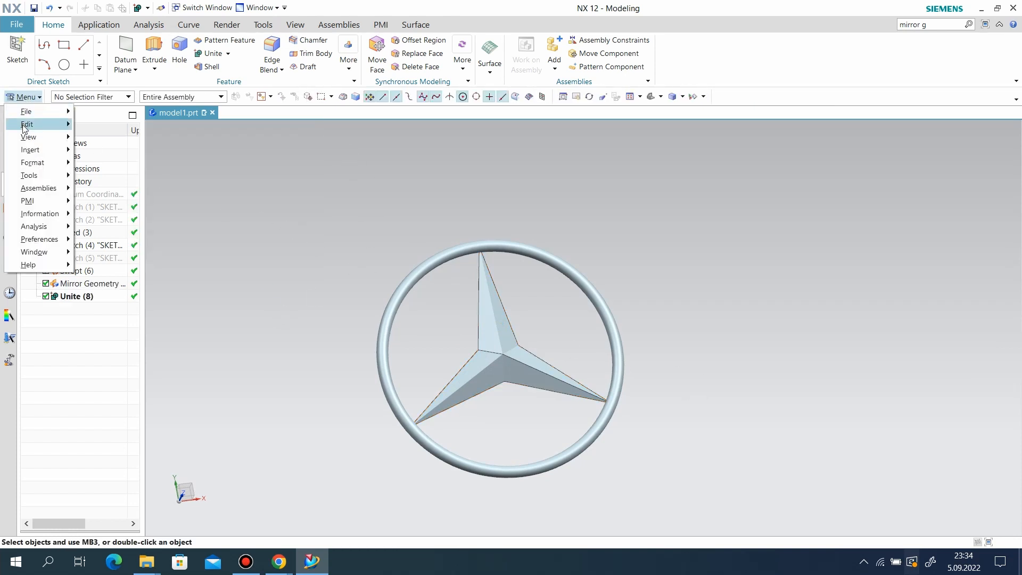
mouse_move(27, 123)
click(125, 264)
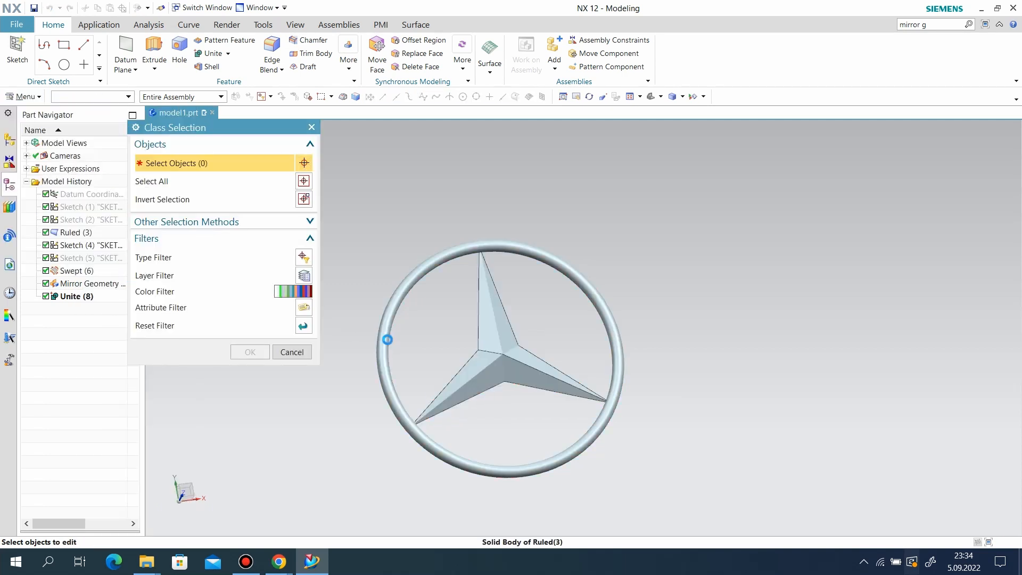
click(385, 337)
click(264, 351)
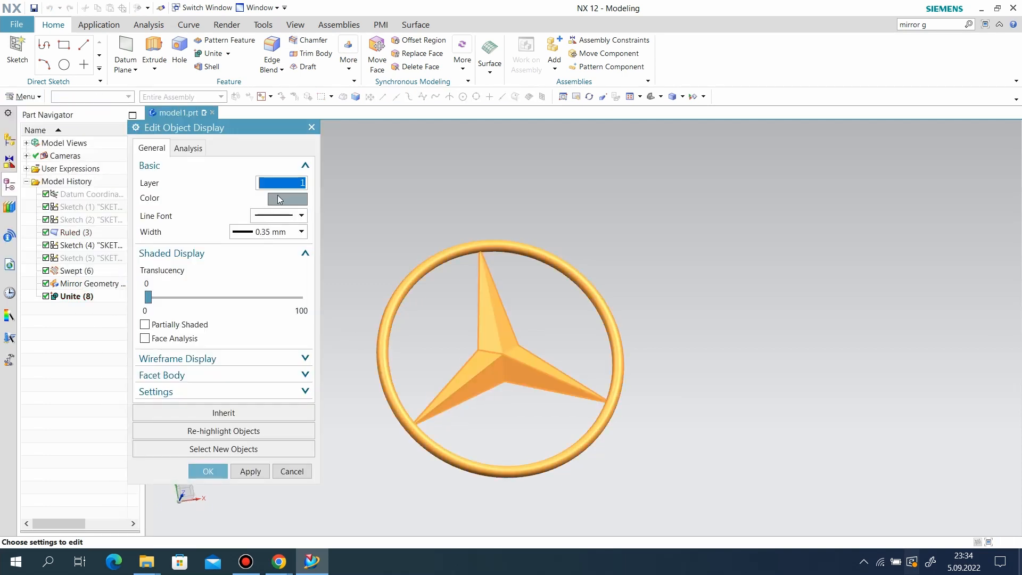
click(277, 193)
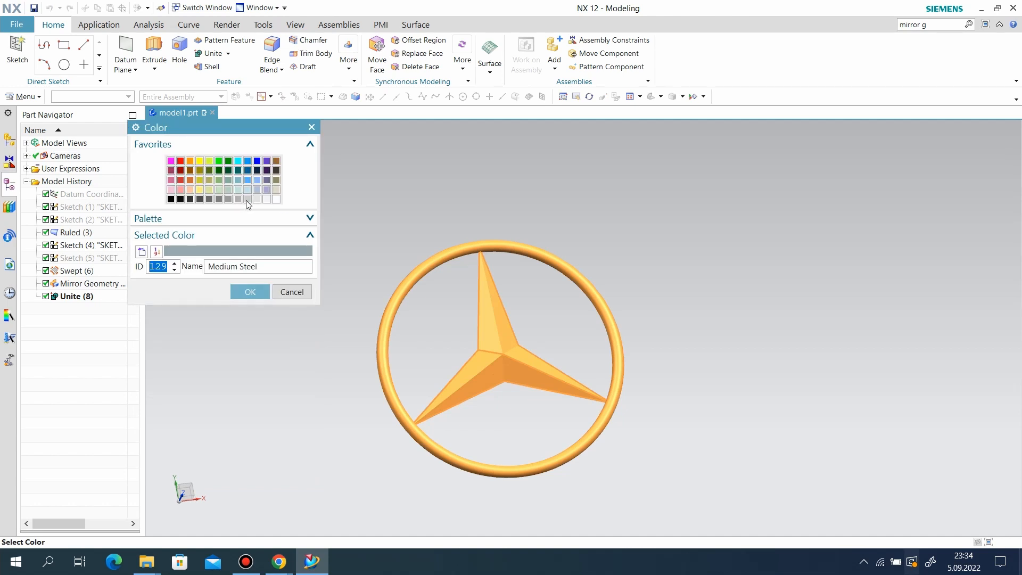
click(248, 200)
click(229, 199)
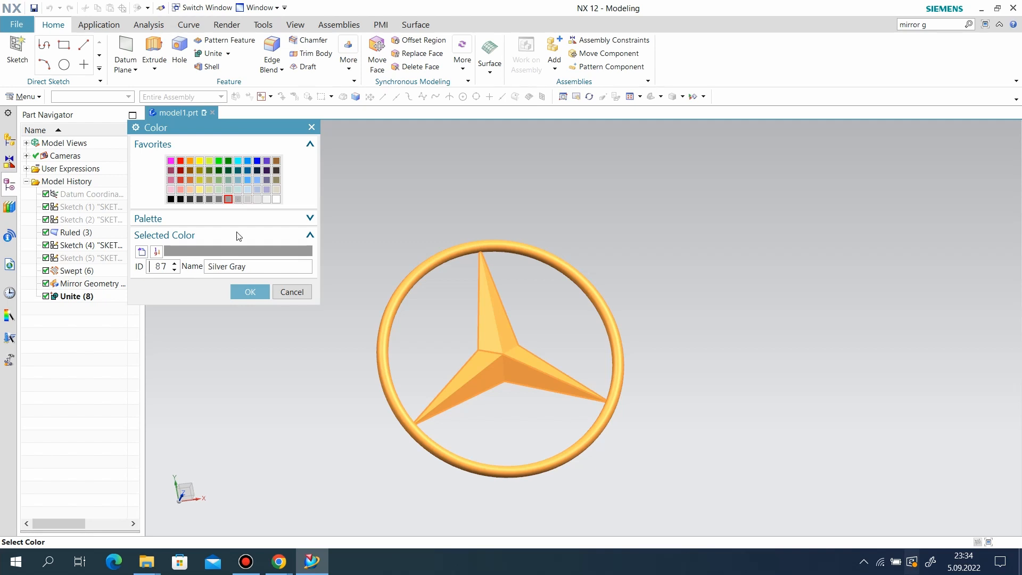
click(249, 292)
click(208, 472)
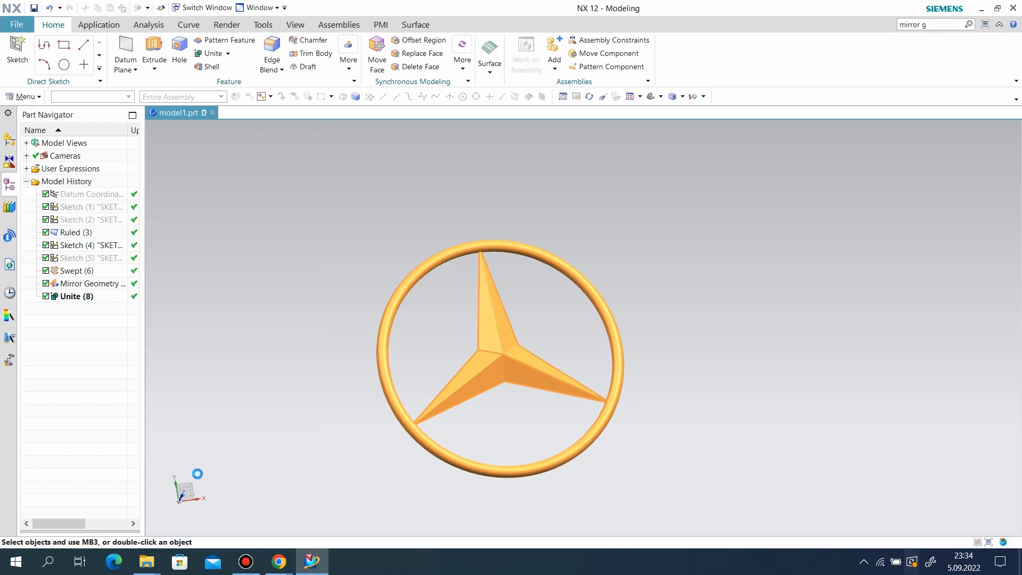
middle_drag(554, 400, 419, 245)
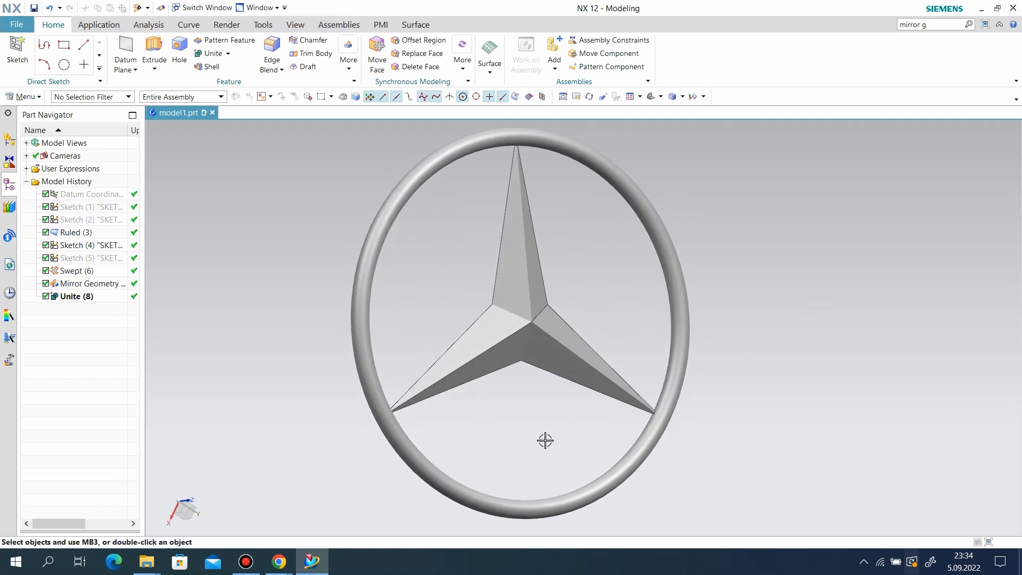
click(246, 561)
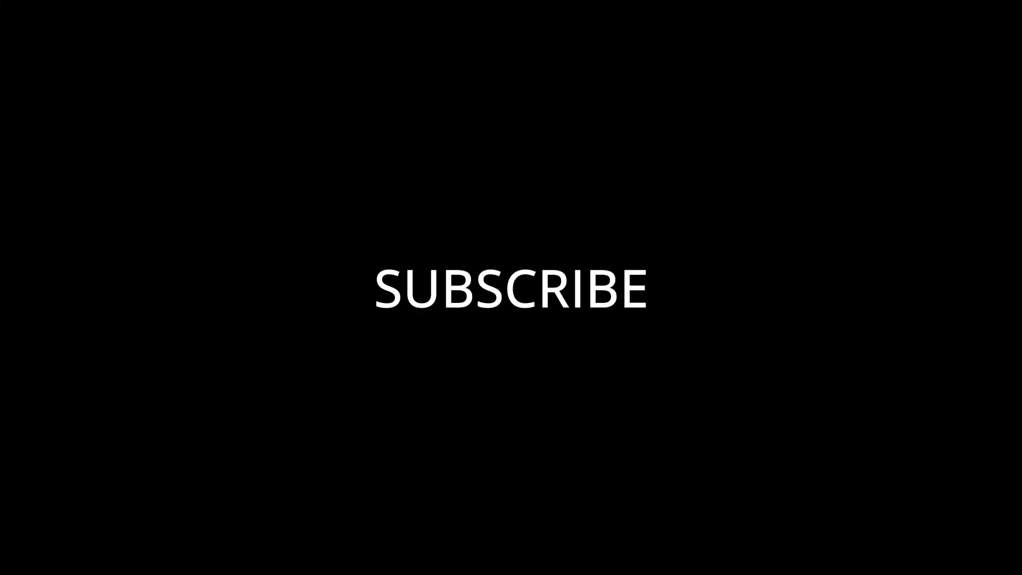